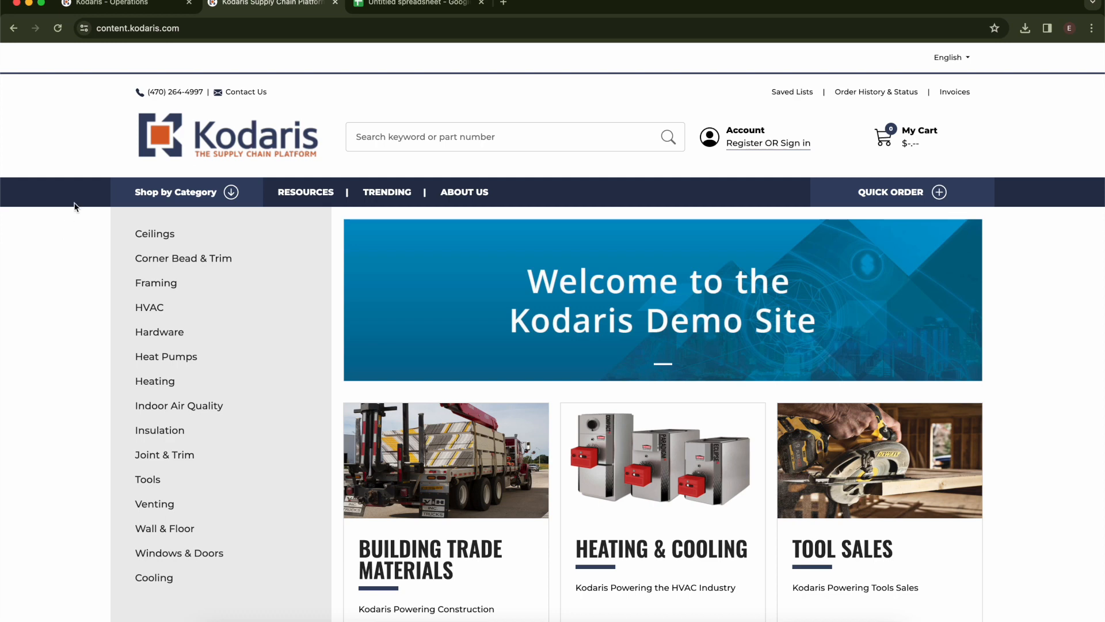
# - Switch to the 'Kodaris - Operations' tab to show the portal login page
pyautogui.click(102, 5)
# - Log in with the account username and password, then filter the sidebar search to 'customer'
pyautogui.click(653, 217)
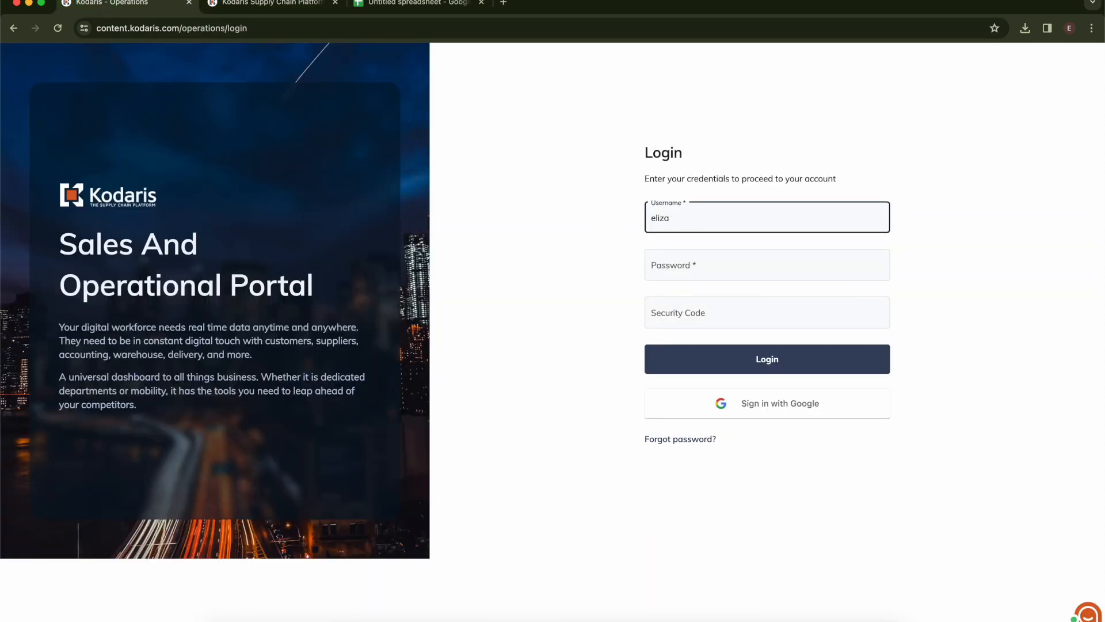
pyautogui.click(652, 259)
pyautogui.hotkey('ctrl', 'v')
pyautogui.press('Return')
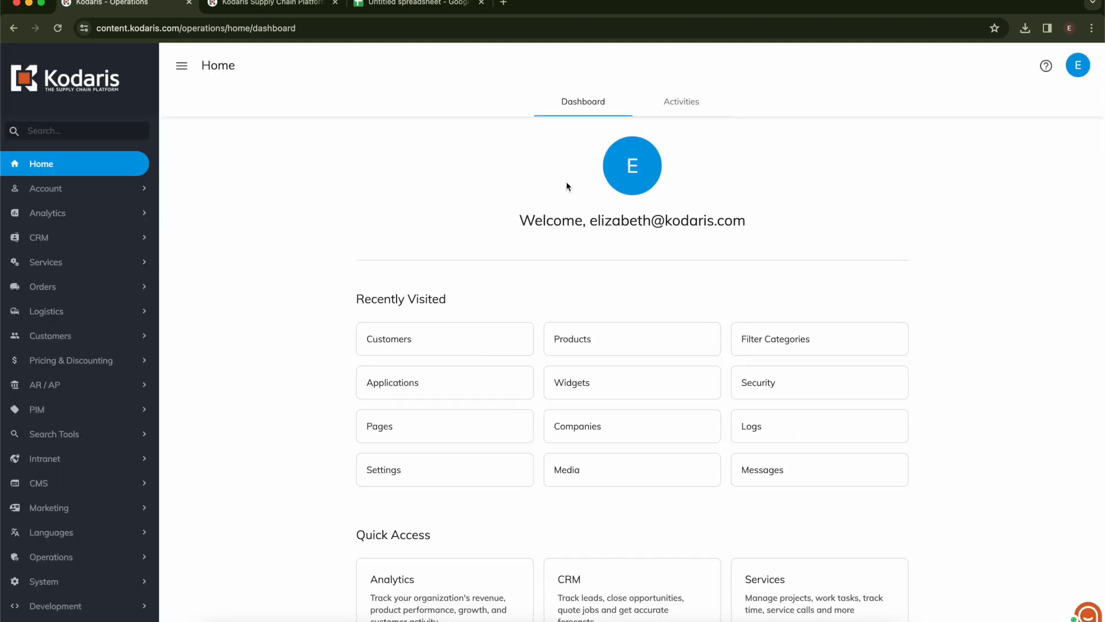
pyautogui.click(83, 137)
pyautogui.write('customer')
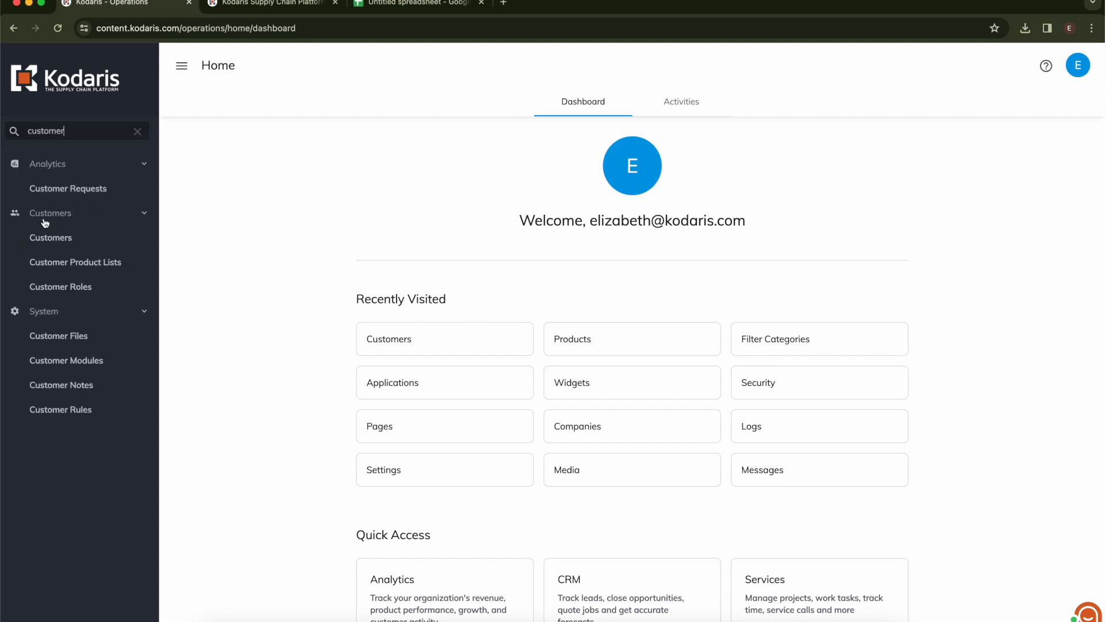
pyautogui.click(62, 236)
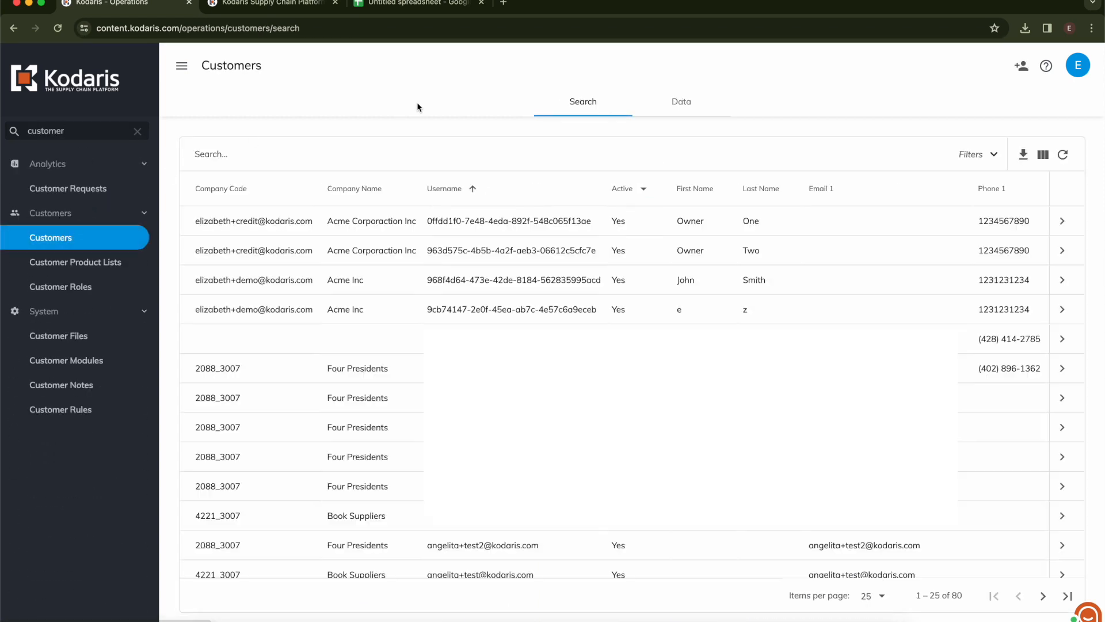
pyautogui.click(682, 104)
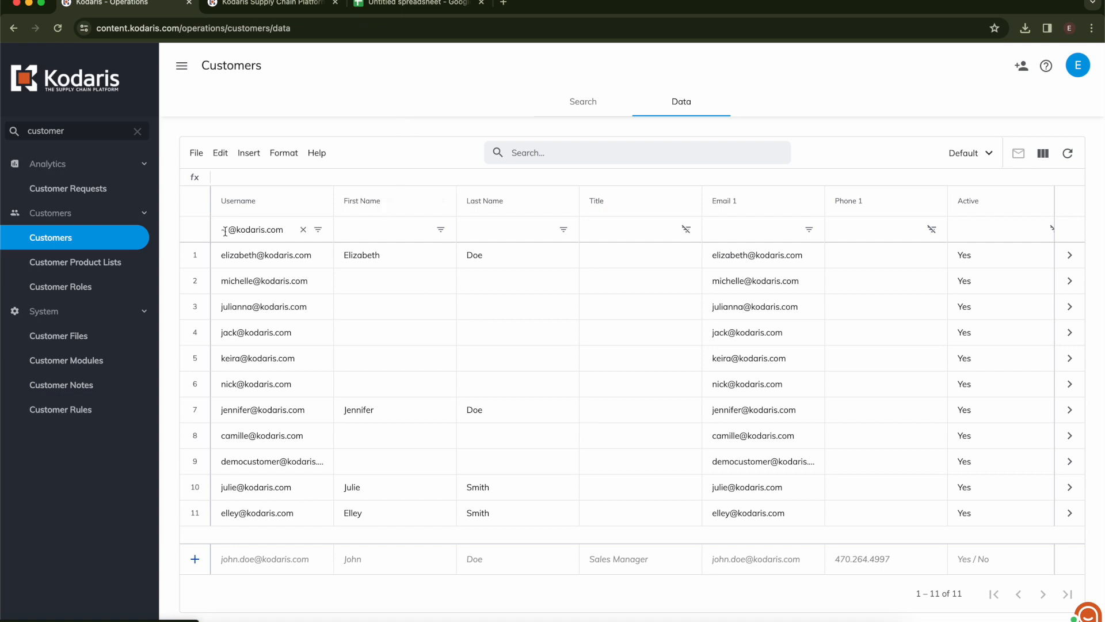
pyautogui.moveTo(229, 230); pyautogui.dragTo(285, 257)
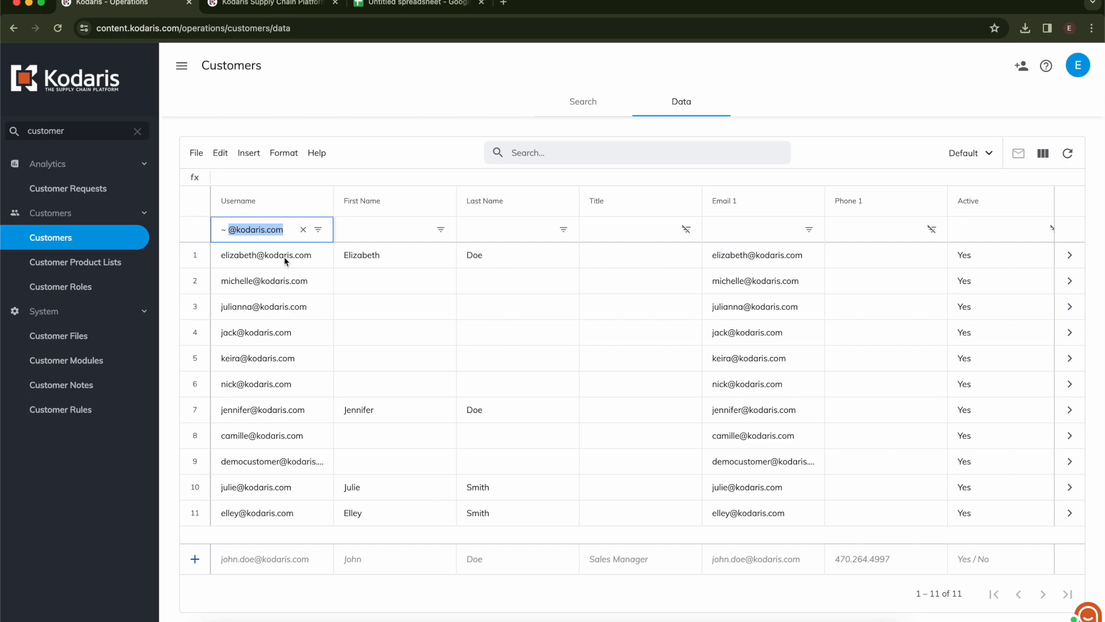
pyautogui.click(284, 257)
pyautogui.hscroll(5, 284, 256)
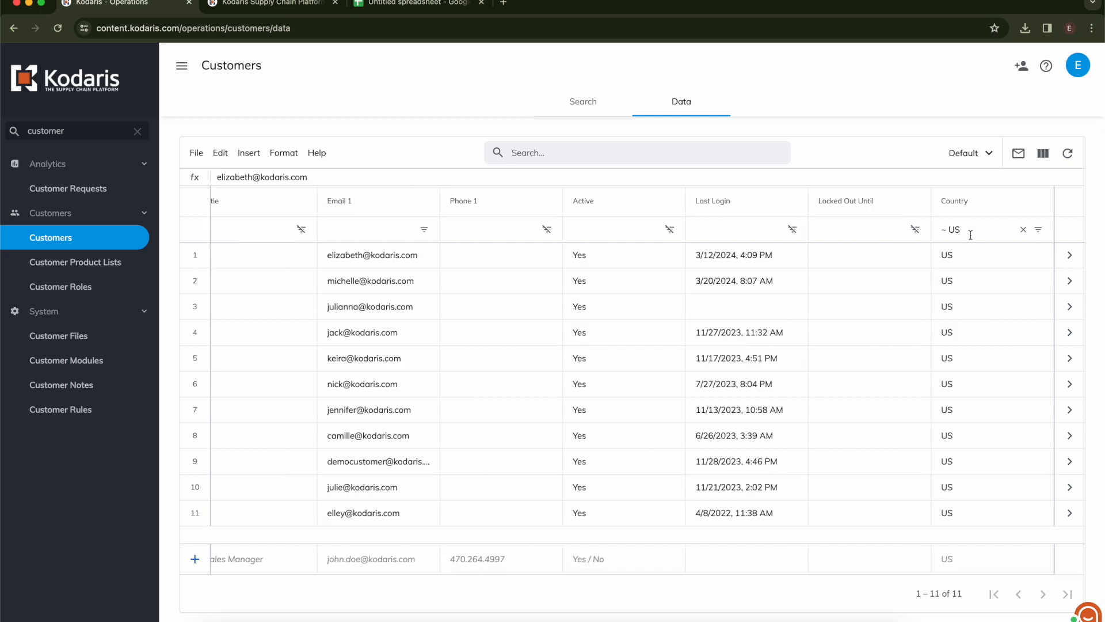
pyautogui.hscroll(-5, 976, 280)
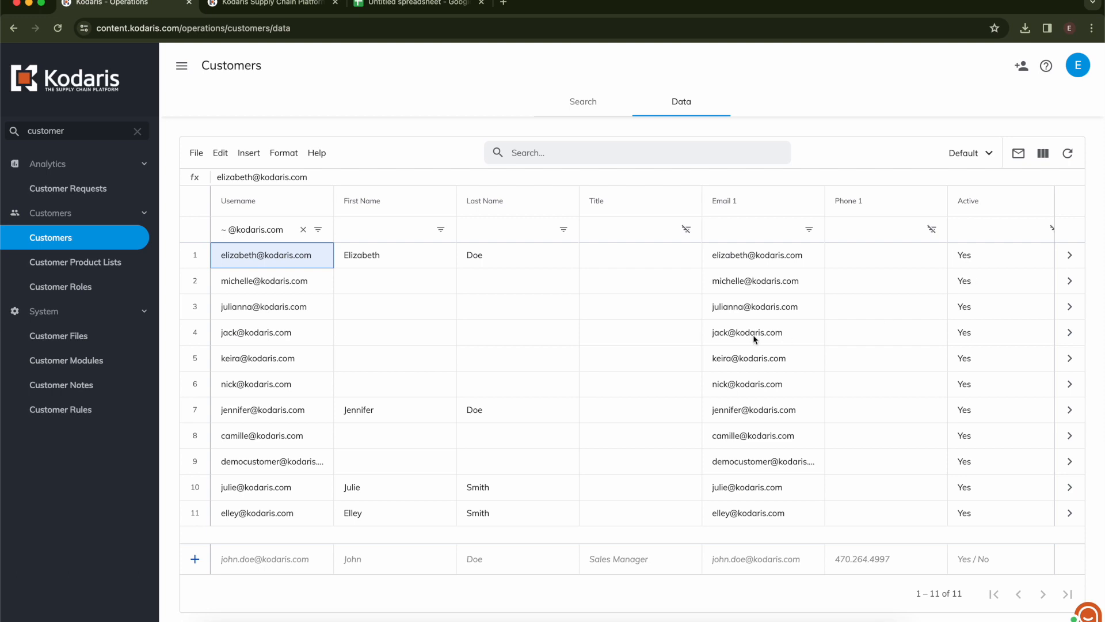
pyautogui.click(196, 152)
# - Export the customer grid via File > Export, saving it as customerExport.csv
pyautogui.click(219, 239)
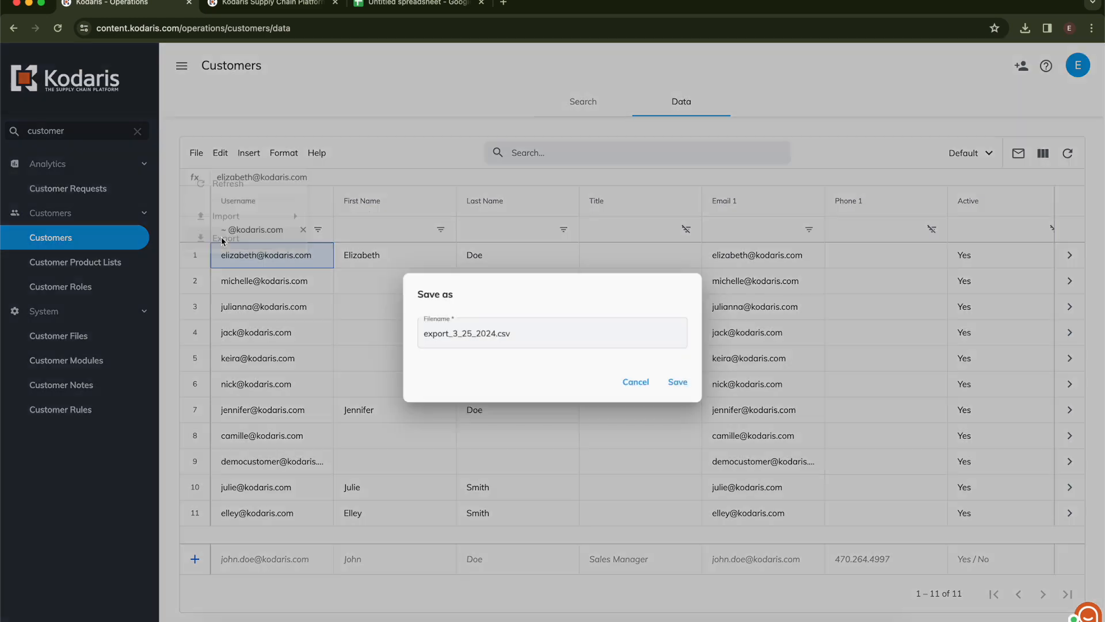
pyautogui.moveTo(494, 333); pyautogui.dragTo(415, 330)
pyautogui.write('customer')
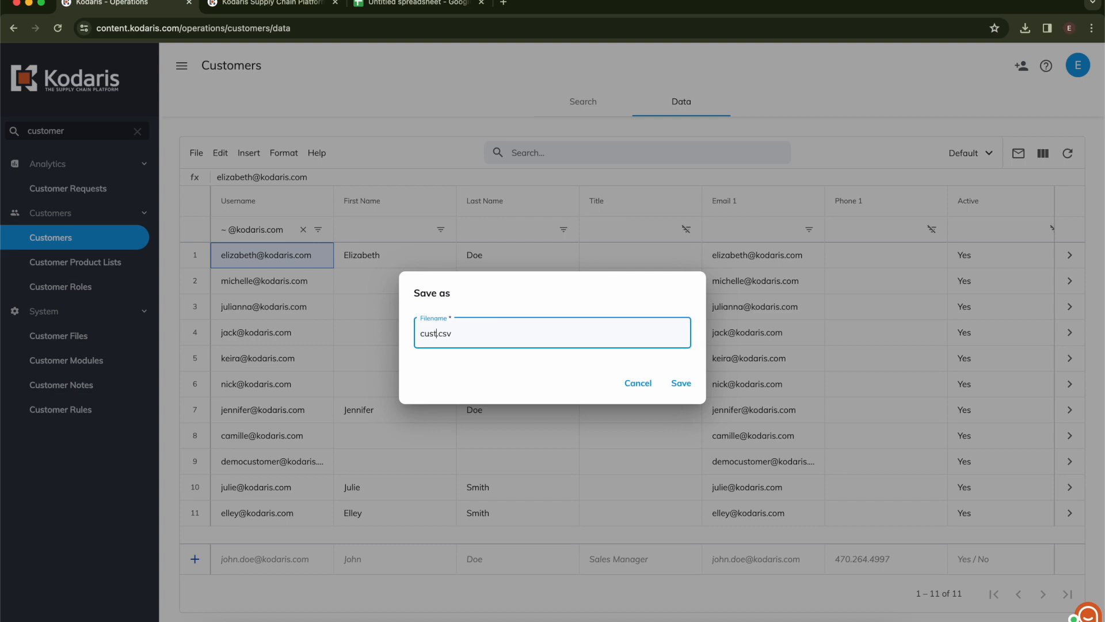
pyautogui.write('Export')
pyautogui.click(679, 383)
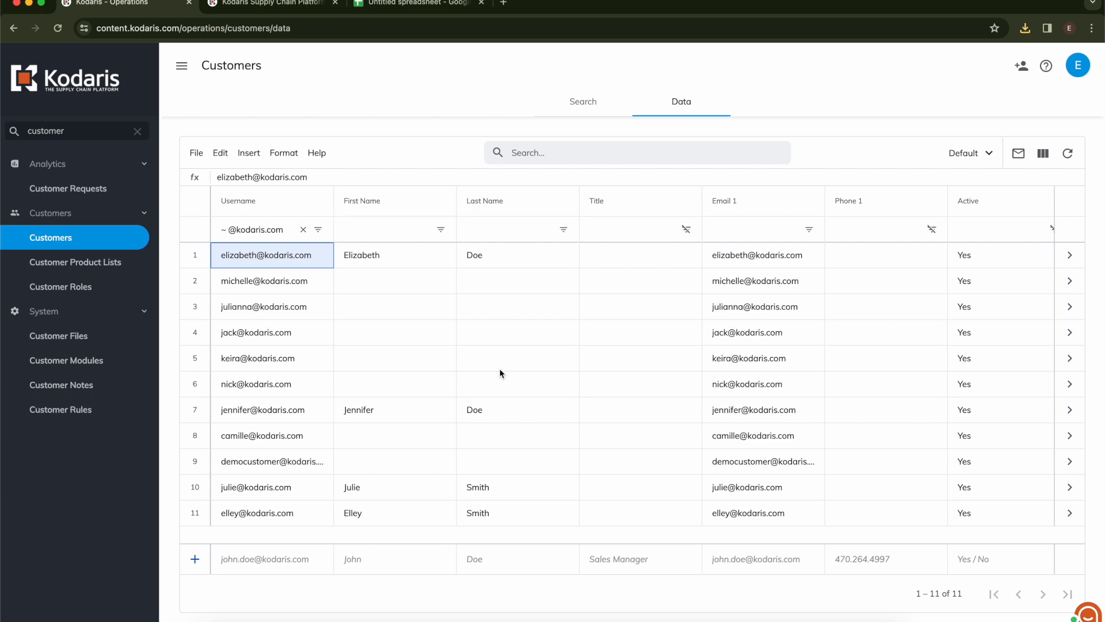
pyautogui.click(399, 6)
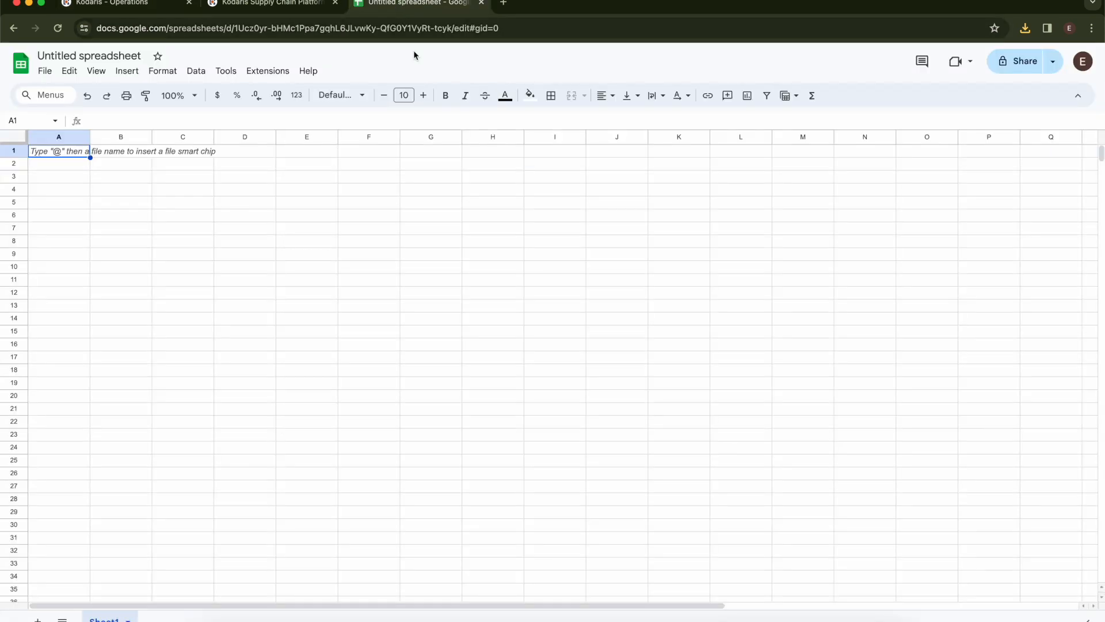
# - Upload customerExport.csv from Downloads through File > Import into the blank spreadsheet
pyautogui.click(46, 73)
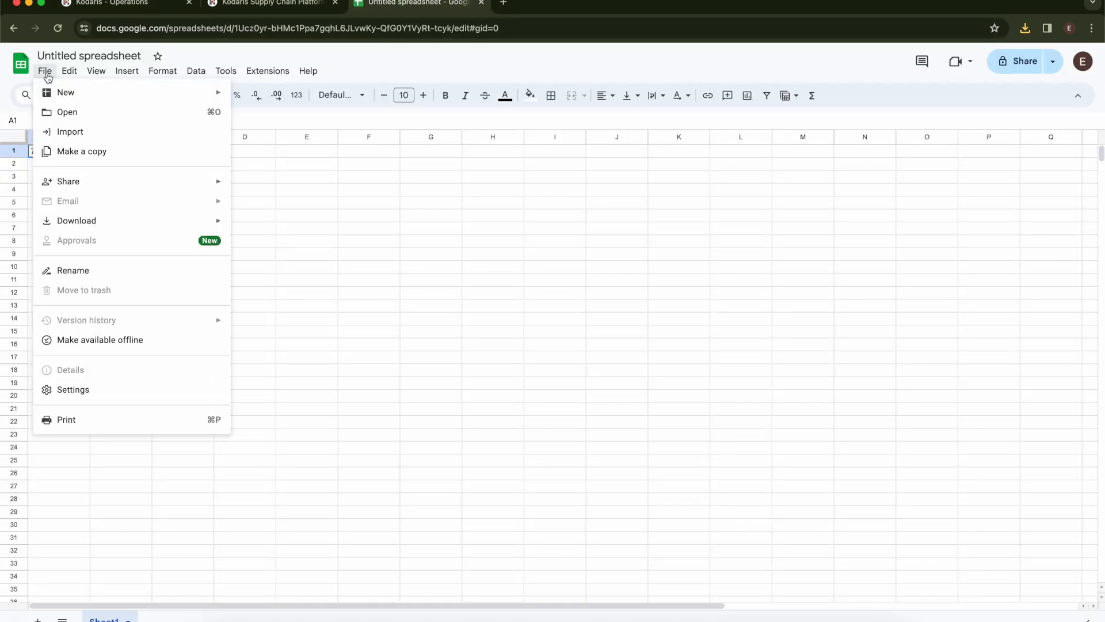
pyautogui.click(70, 132)
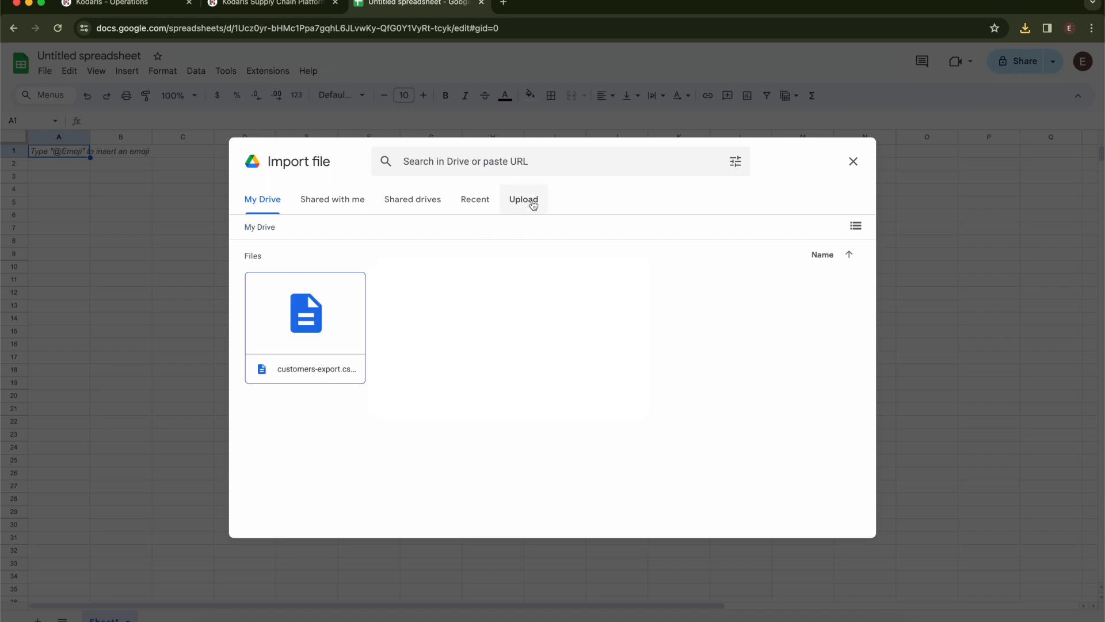
pyautogui.click(532, 199)
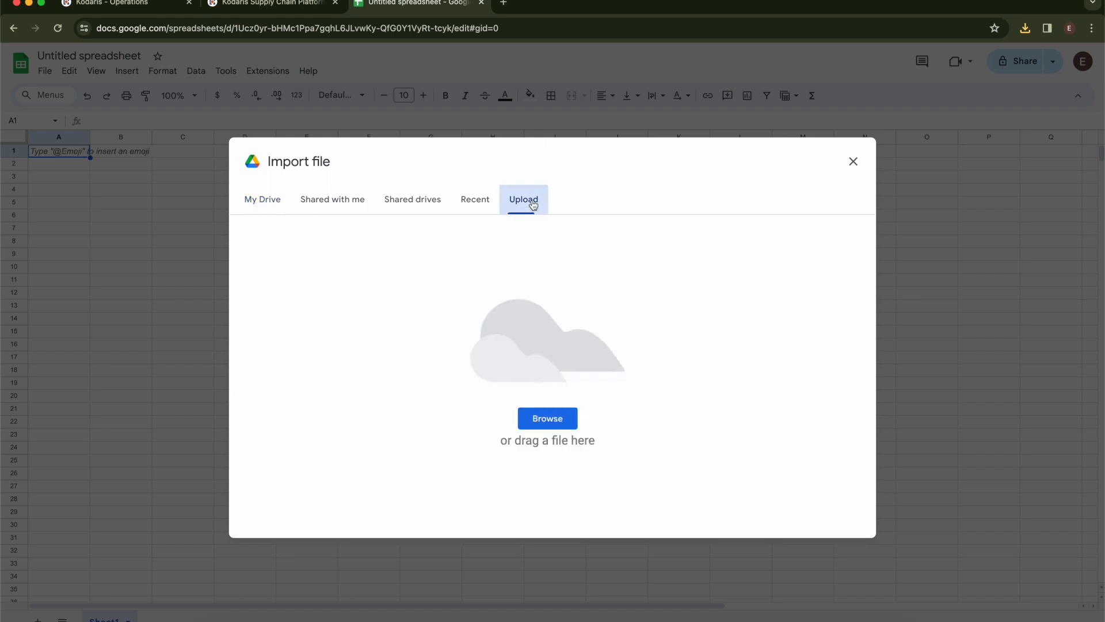
pyautogui.click(553, 418)
pyautogui.click(503, 239)
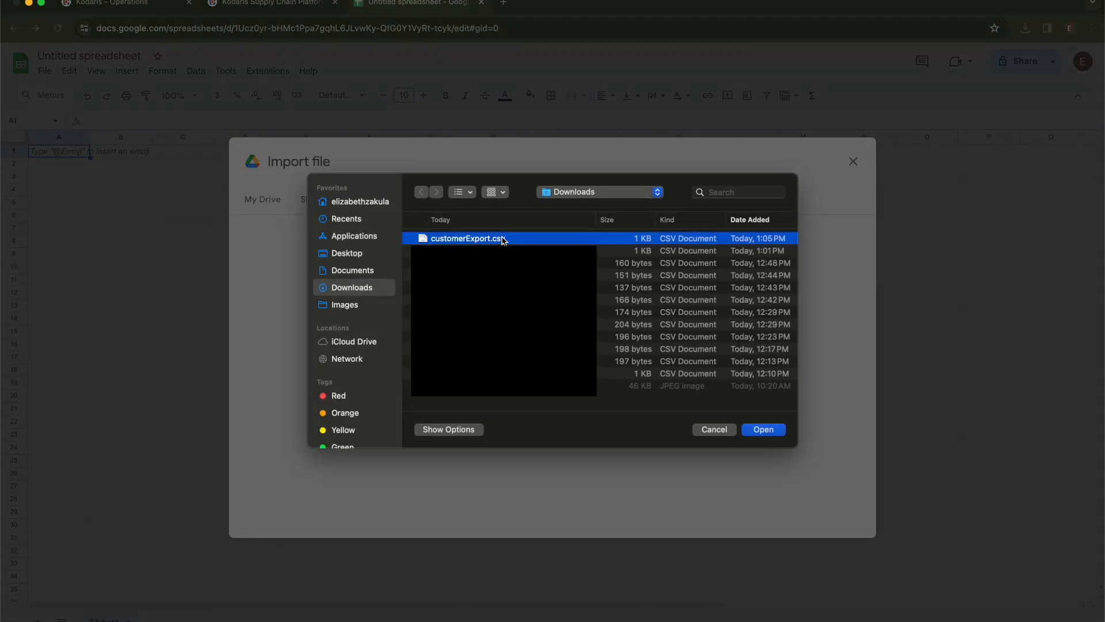
pyautogui.doubleClick(502, 240)
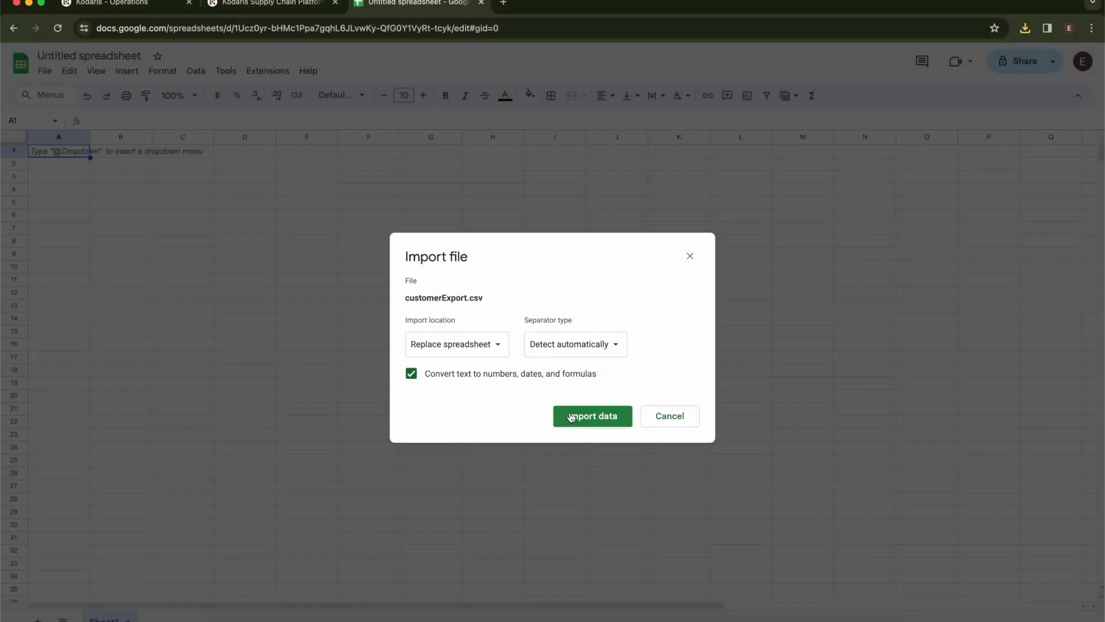
pyautogui.click(558, 416)
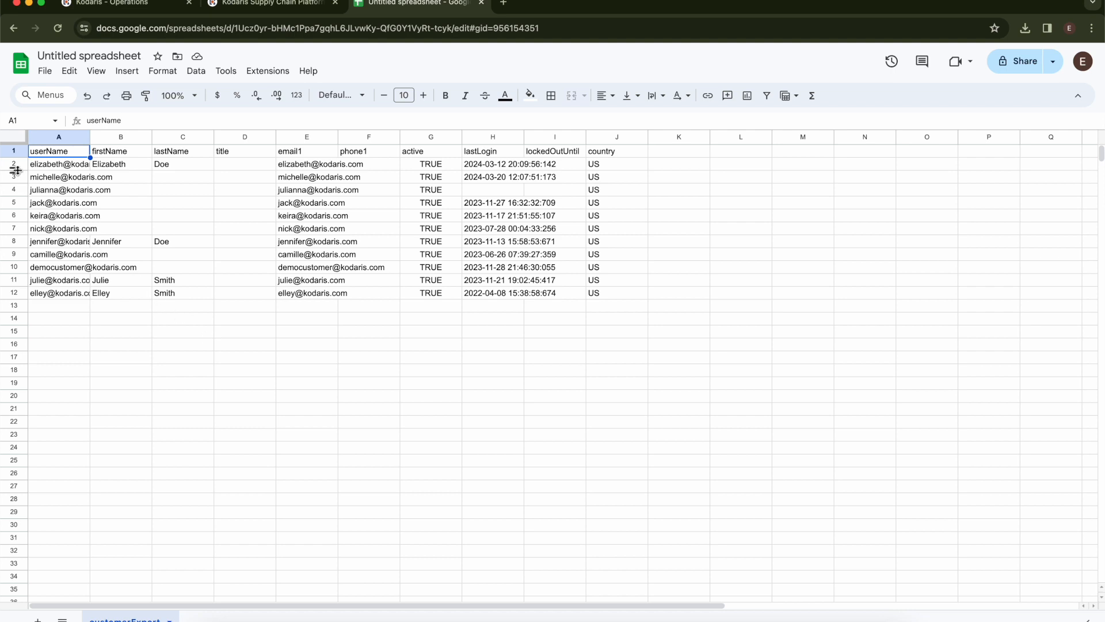
# - Clear the customer data in rows 2–12, keeping the header row
pyautogui.moveTo(16, 168); pyautogui.dragTo(16, 292)
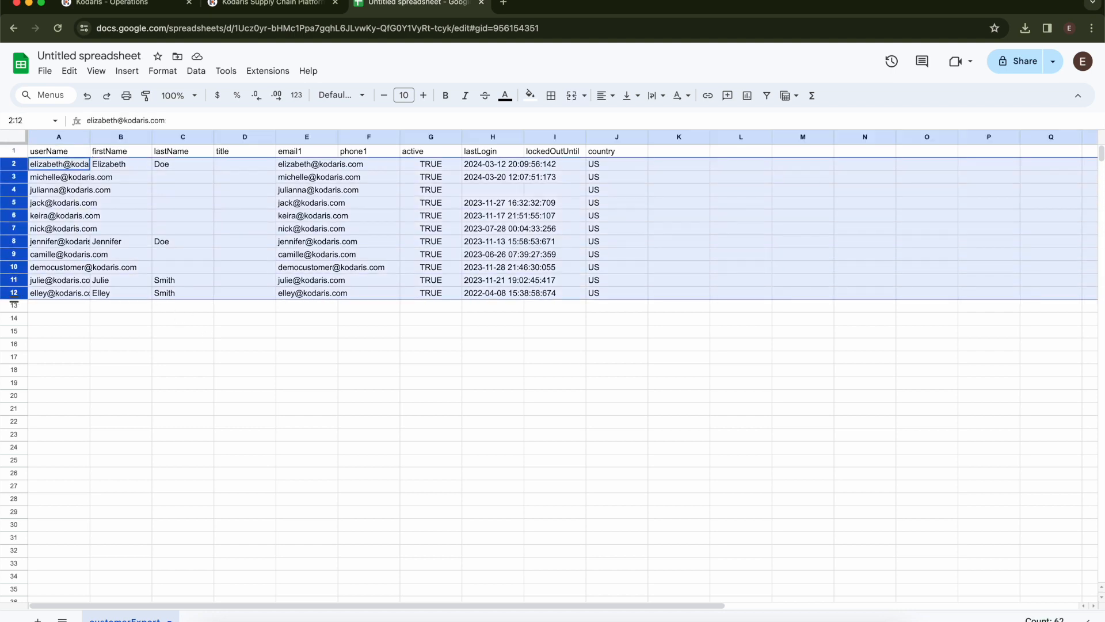
pyautogui.press('Delete')
pyautogui.click(236, 291)
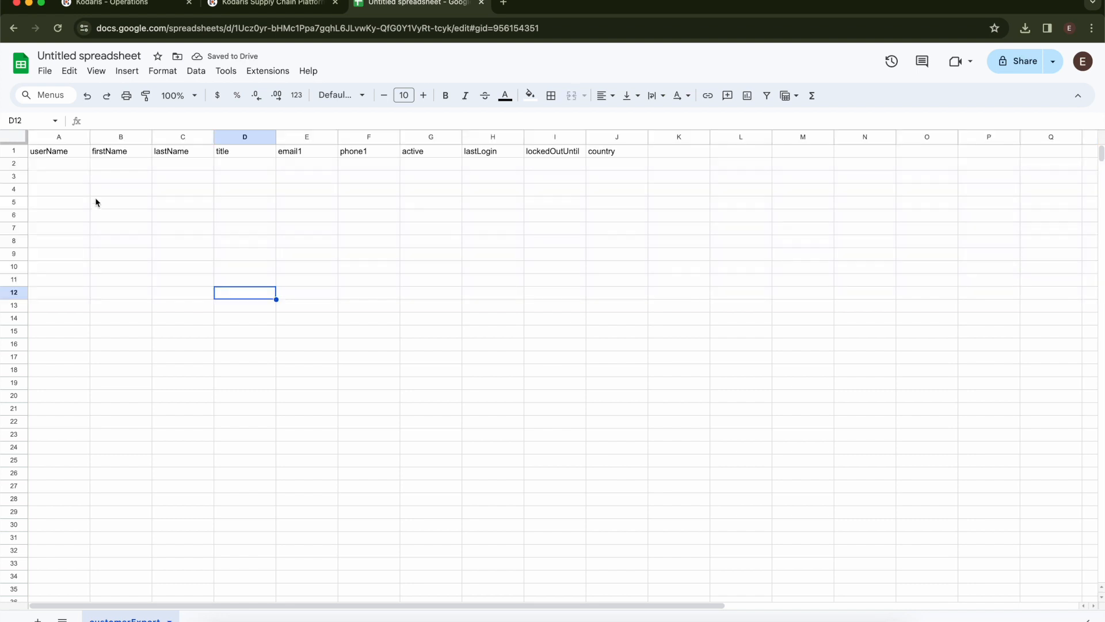
pyautogui.click(60, 151)
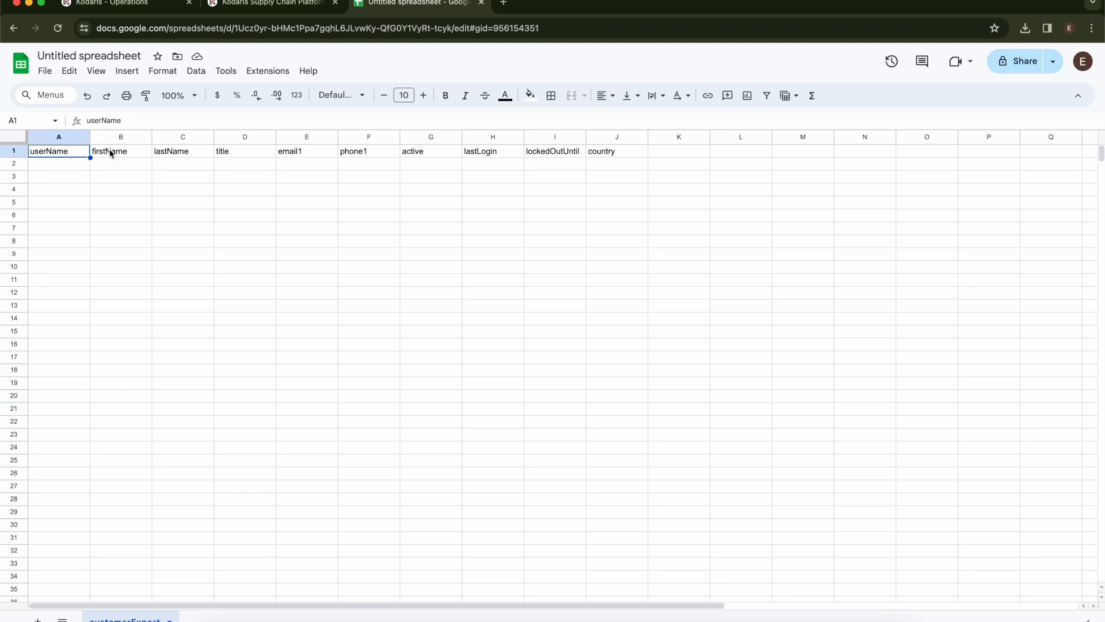
pyautogui.click(168, 165)
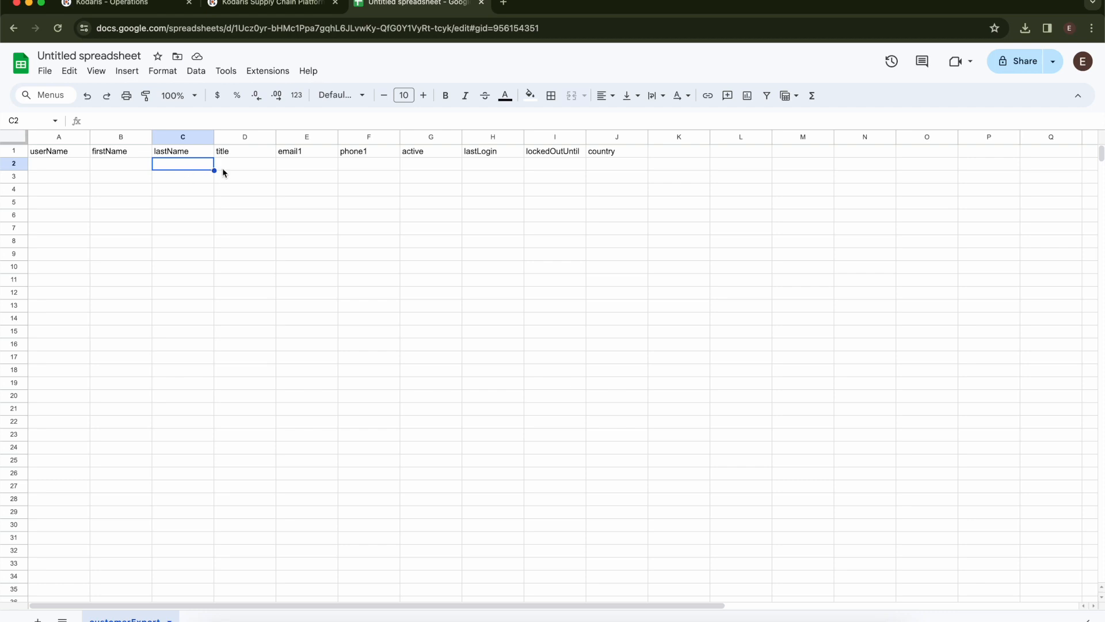
# - Delete columns D–I (title through lockedOutUntil), leaving country in column D
pyautogui.click(236, 139)
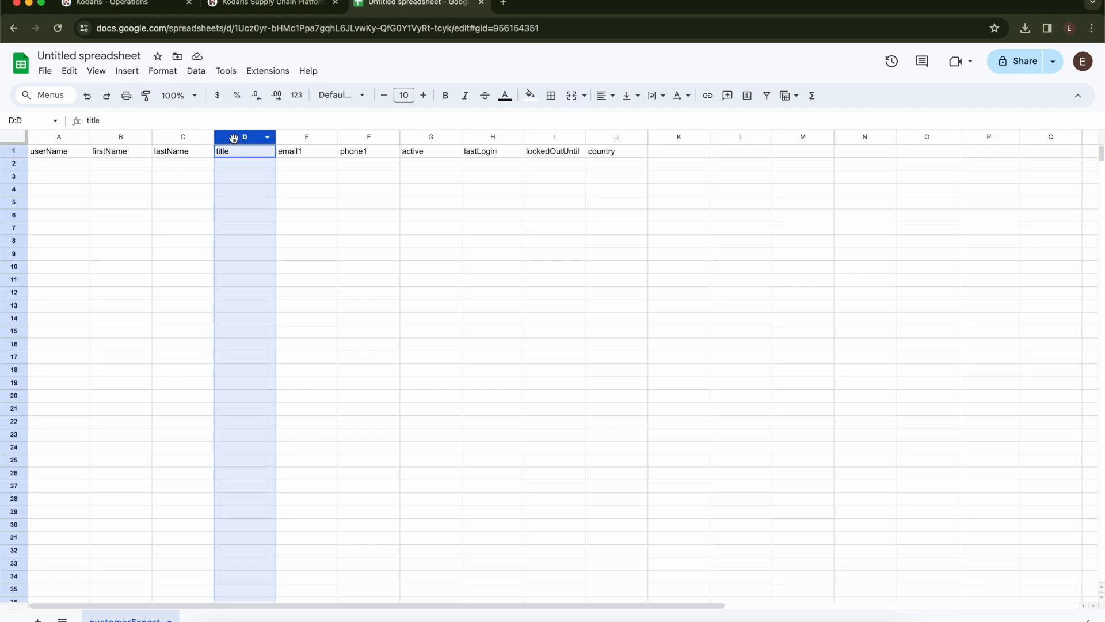
pyautogui.keyDown('shift'); pyautogui.click(547, 136); pyautogui.keyUp('shift')
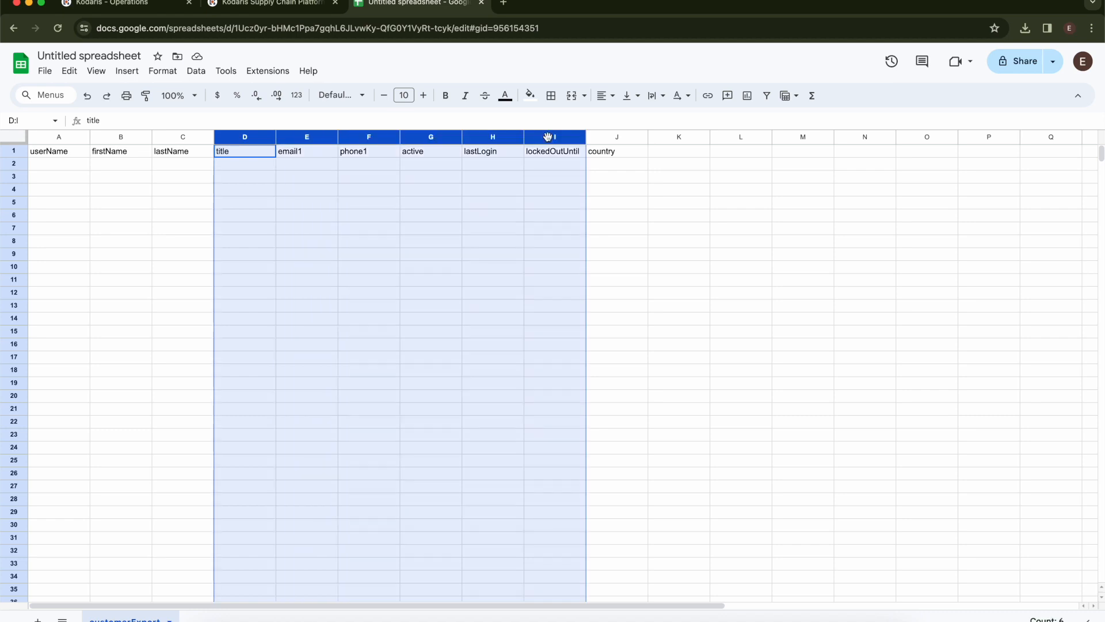
pyautogui.rightClick(437, 138)
pyautogui.click(521, 281)
pyautogui.click(363, 233)
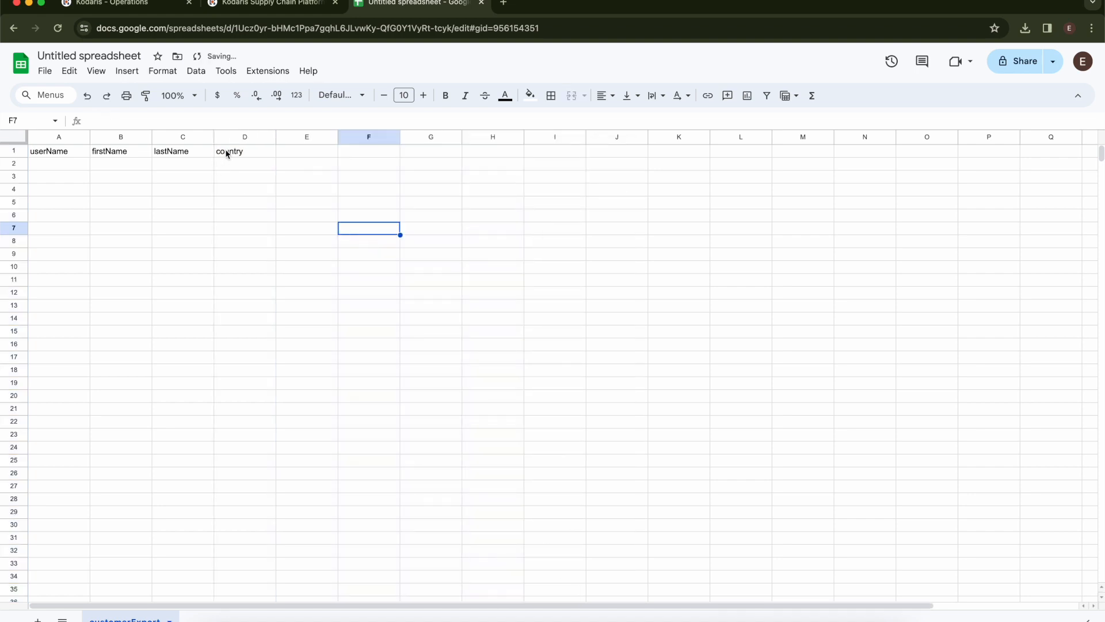
pyautogui.click(227, 153)
pyautogui.click(244, 166)
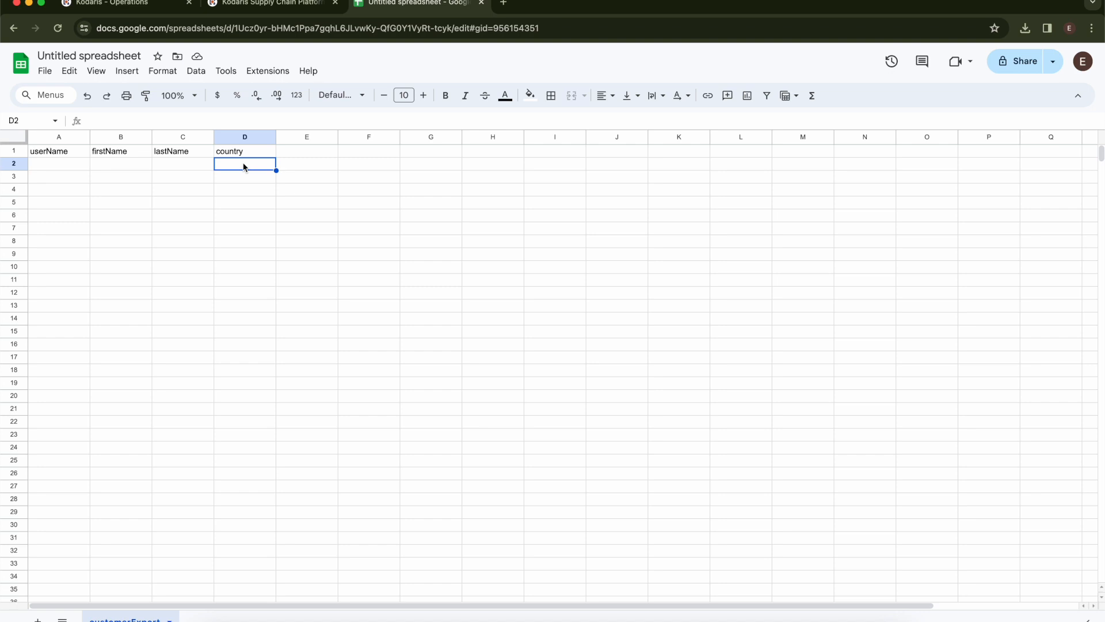
pyautogui.click(60, 165)
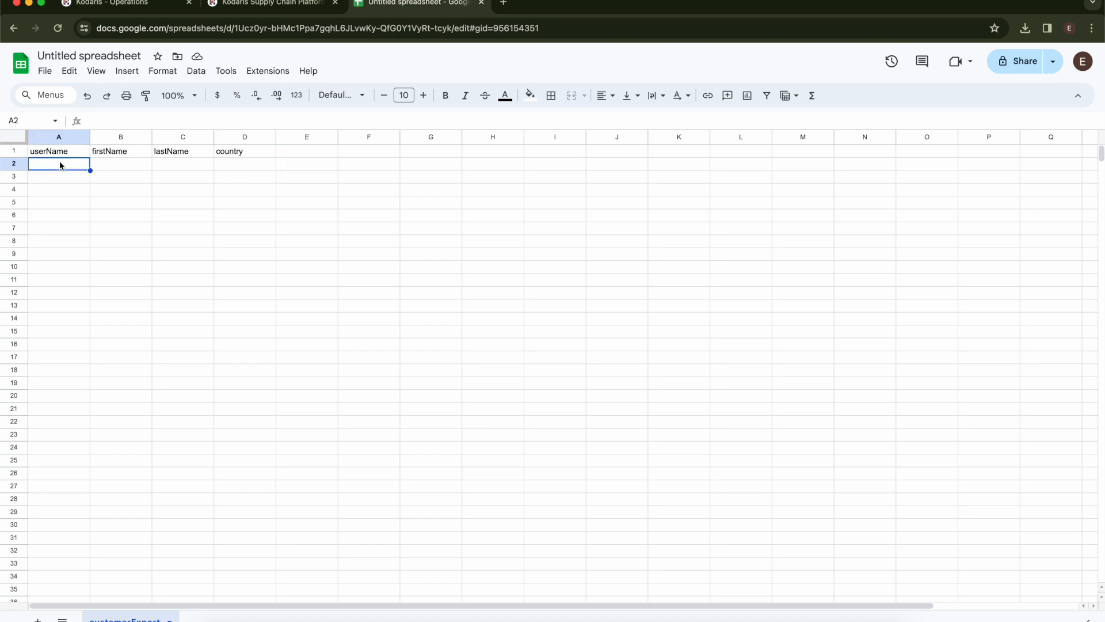
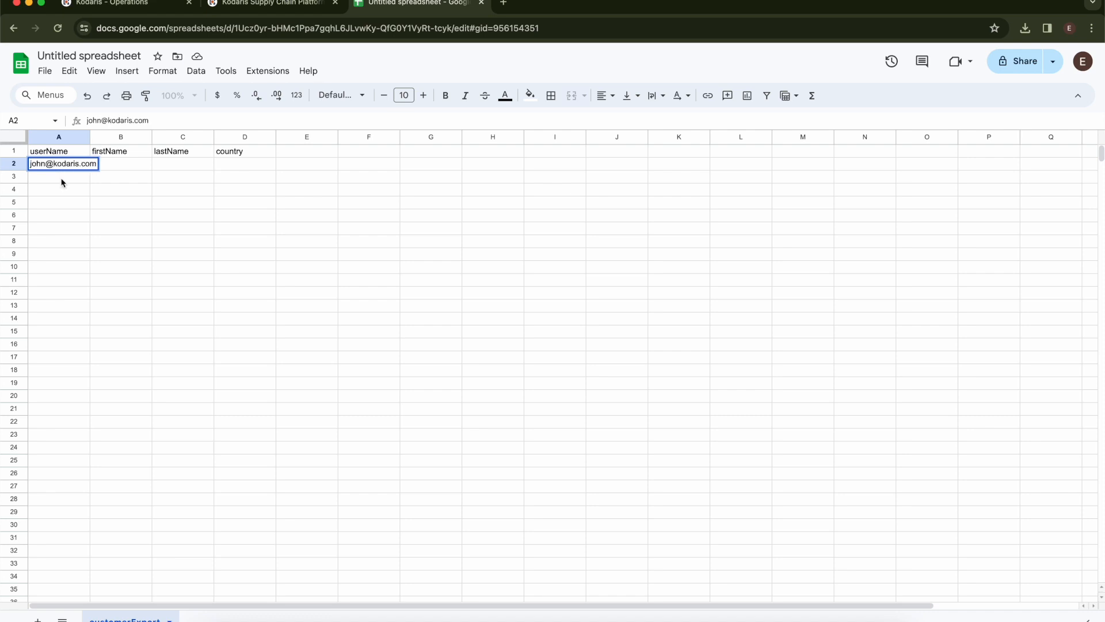
pyautogui.click(61, 180)
pyautogui.moveTo(89, 136); pyautogui.dragTo(116, 137)
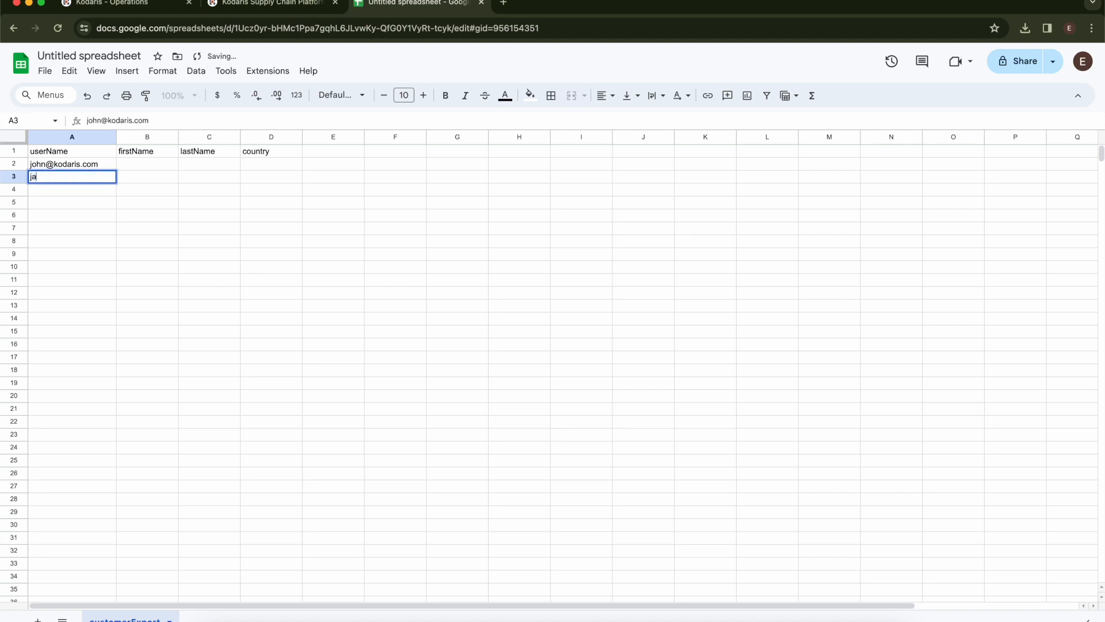
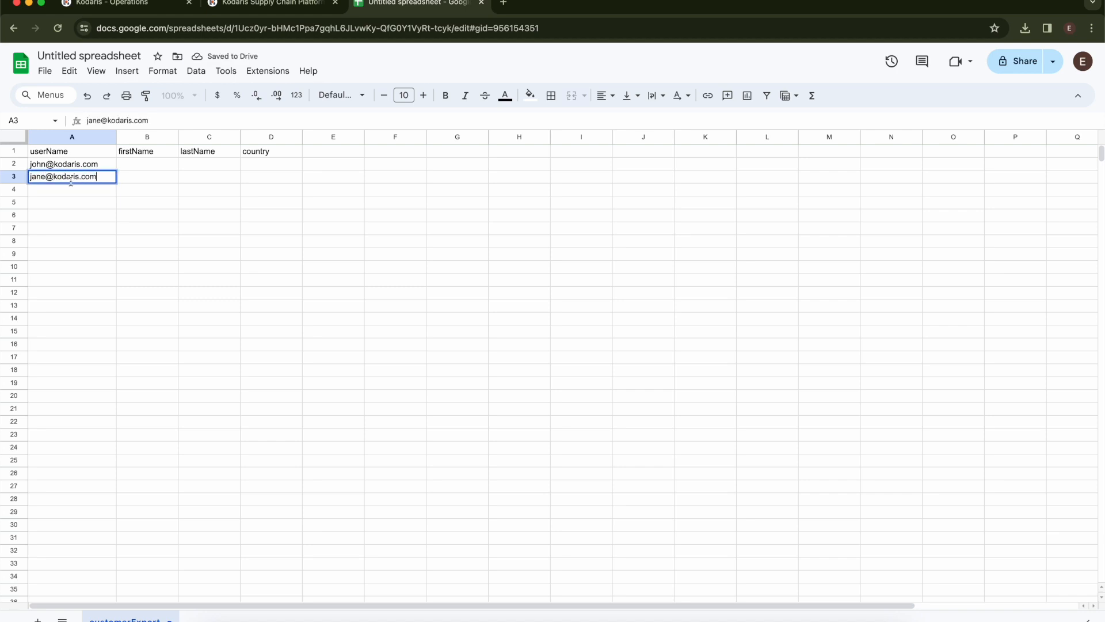
pyautogui.click(71, 190)
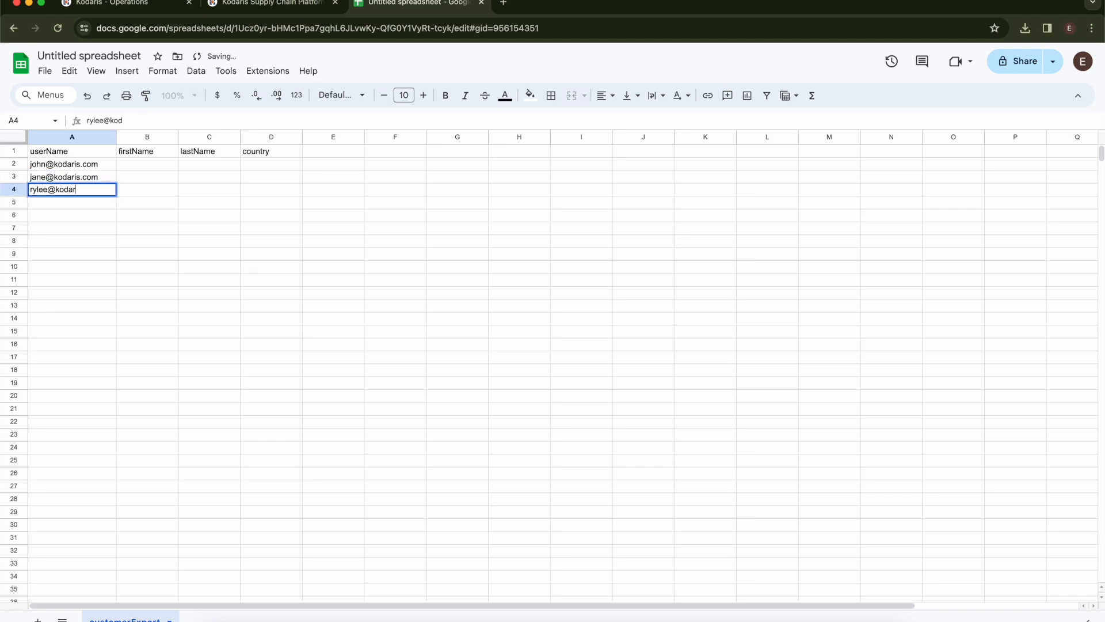
# - Fill in the three customers' first and last names in columns B and C
pyautogui.click(132, 166)
pyautogui.write('John')
pyautogui.press('Tab')
pyautogui.write('Doe')
pyautogui.press('Return')
pyautogui.write('Jane')
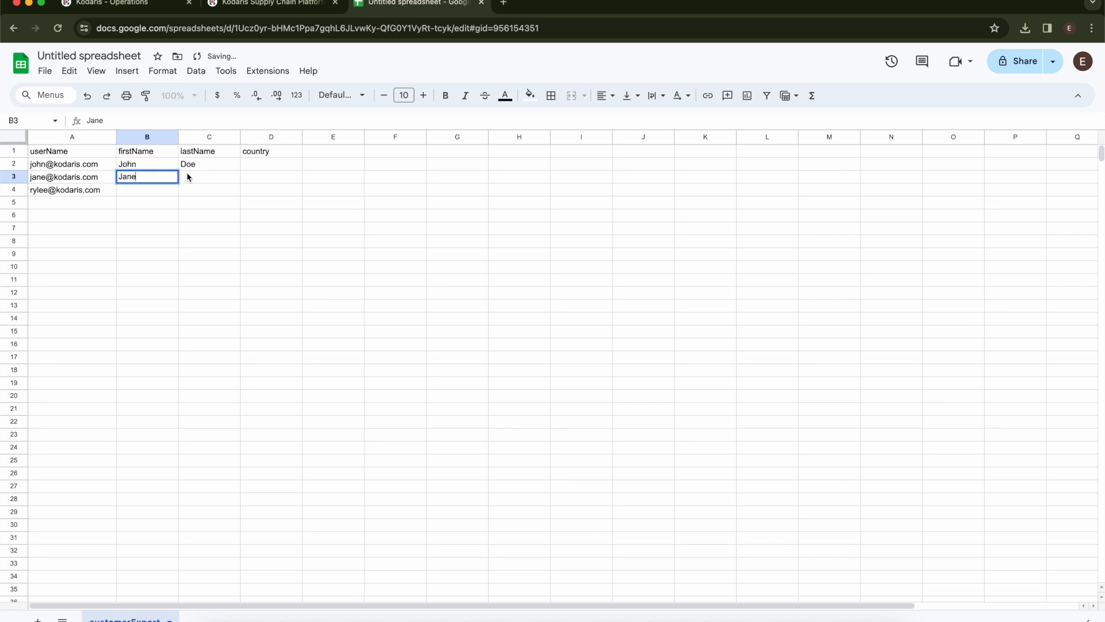
pyautogui.press('Tab')
pyautogui.write('Doe')
pyautogui.press('Return')
pyautogui.click(202, 191)
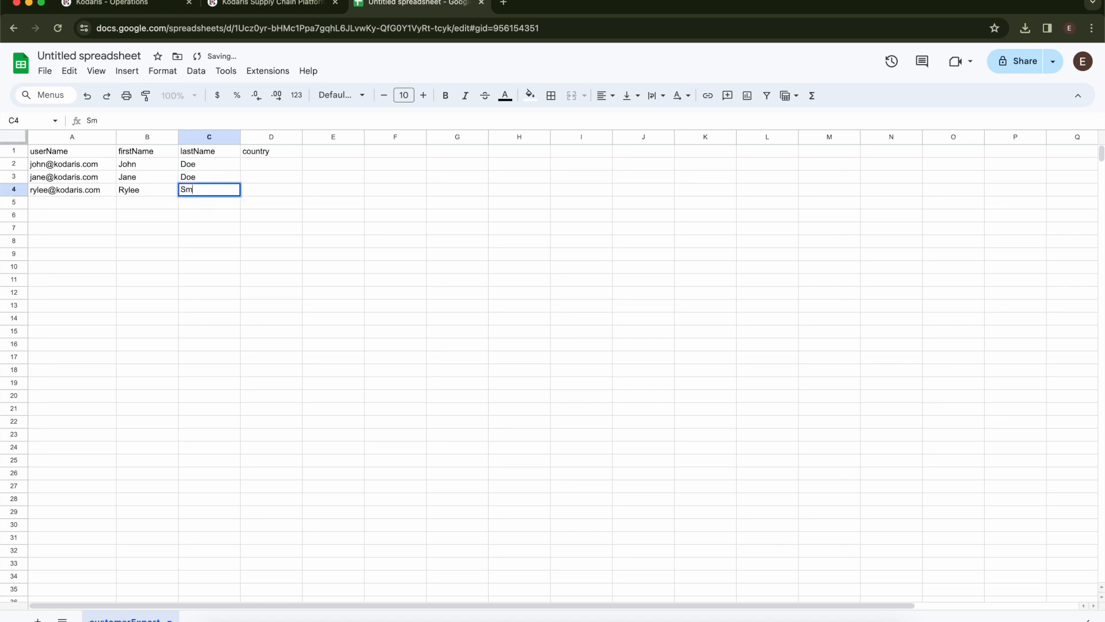
# - Enter US as the country in cells D2, D3 and D4
pyautogui.click(260, 167)
pyautogui.write('US')
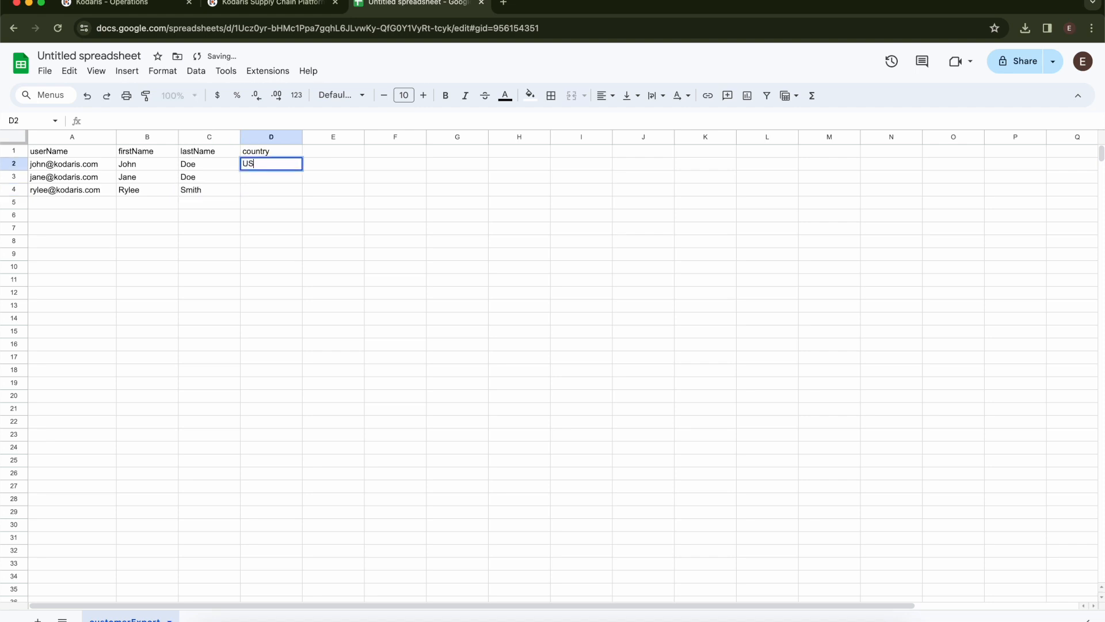
pyautogui.press('Return')
pyautogui.write('US')
pyautogui.press('Return')
pyautogui.write('US')
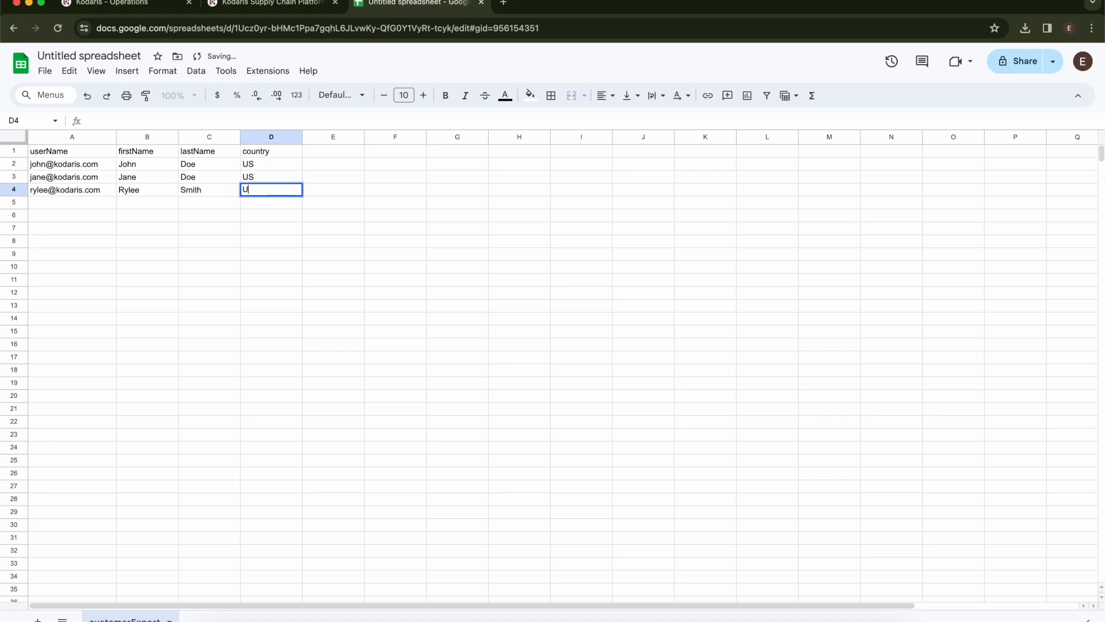
pyautogui.click(263, 220)
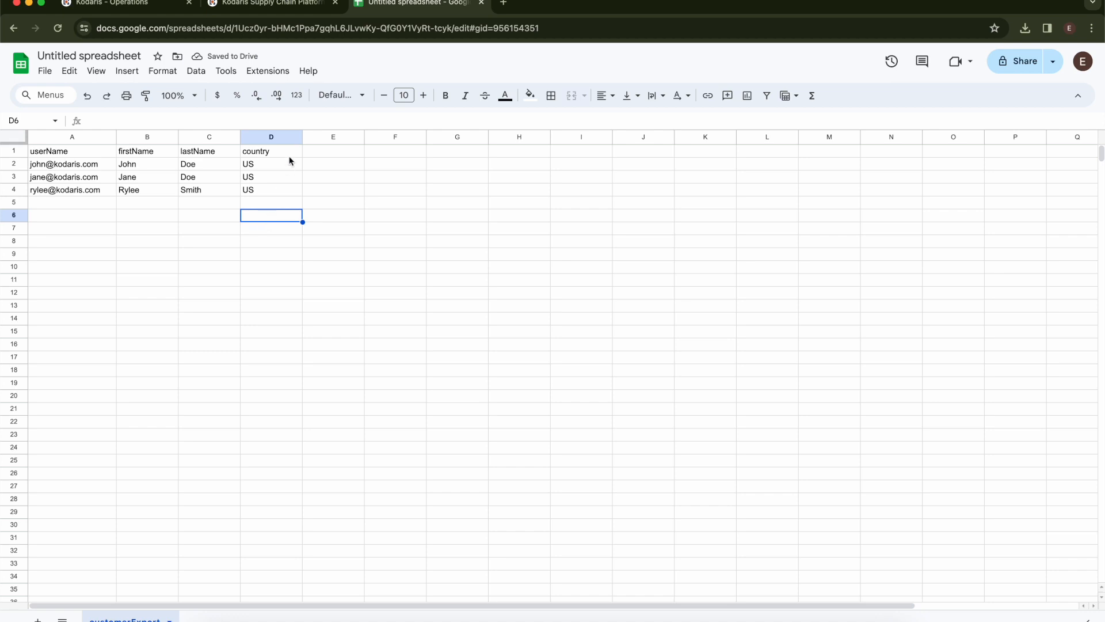
# - Add a 'companyCode' header in cell E1
pyautogui.click(312, 153)
pyautogui.write('companyCode')
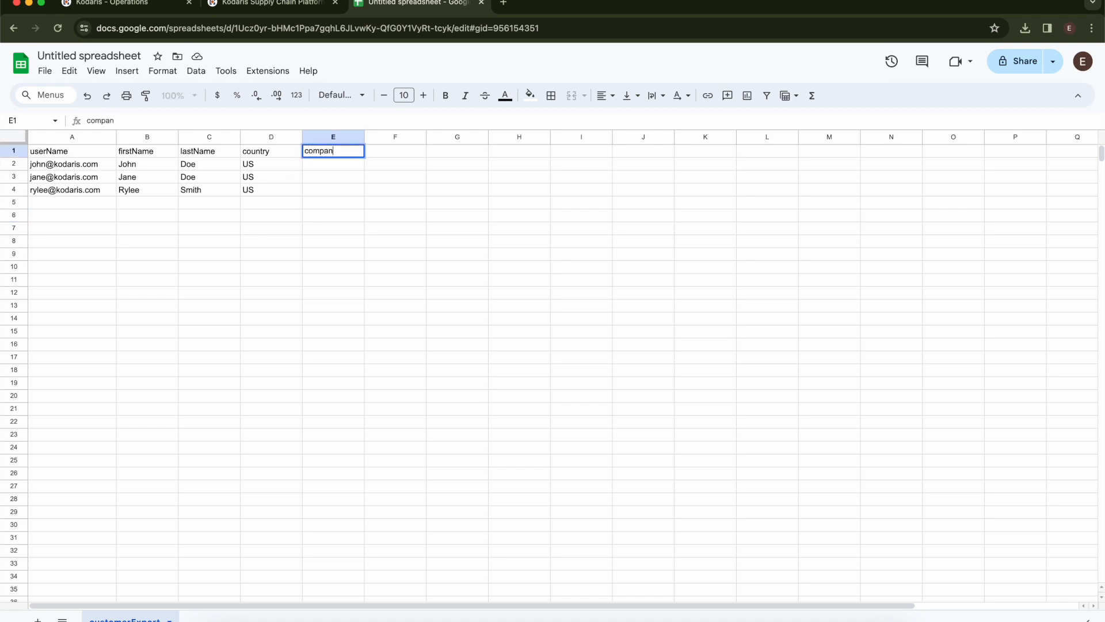
pyautogui.click(315, 168)
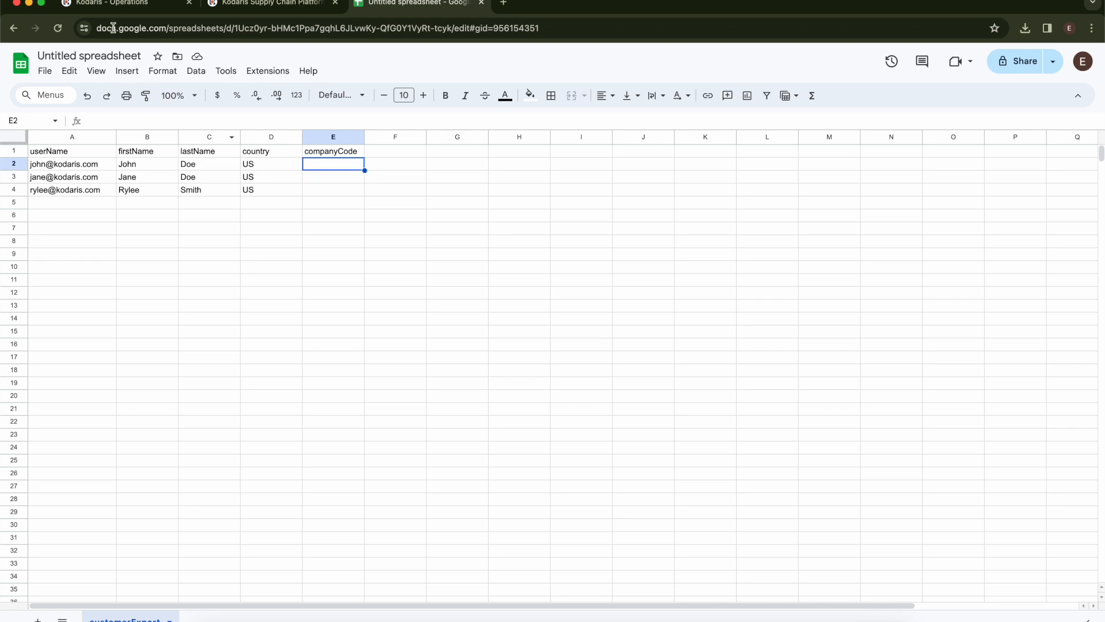
pyautogui.click(117, 6)
# - Open Companies in a new tab via the 'compan' sidebar search and select Four Presidents' code 2088_3007
pyautogui.doubleClick(74, 131)
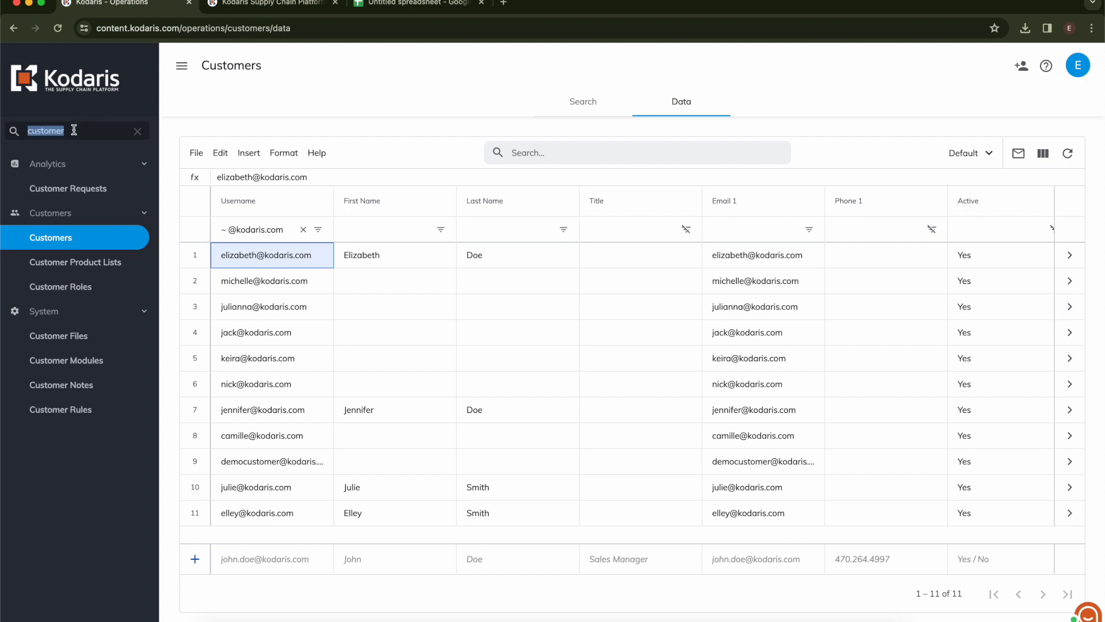
pyautogui.write('compan')
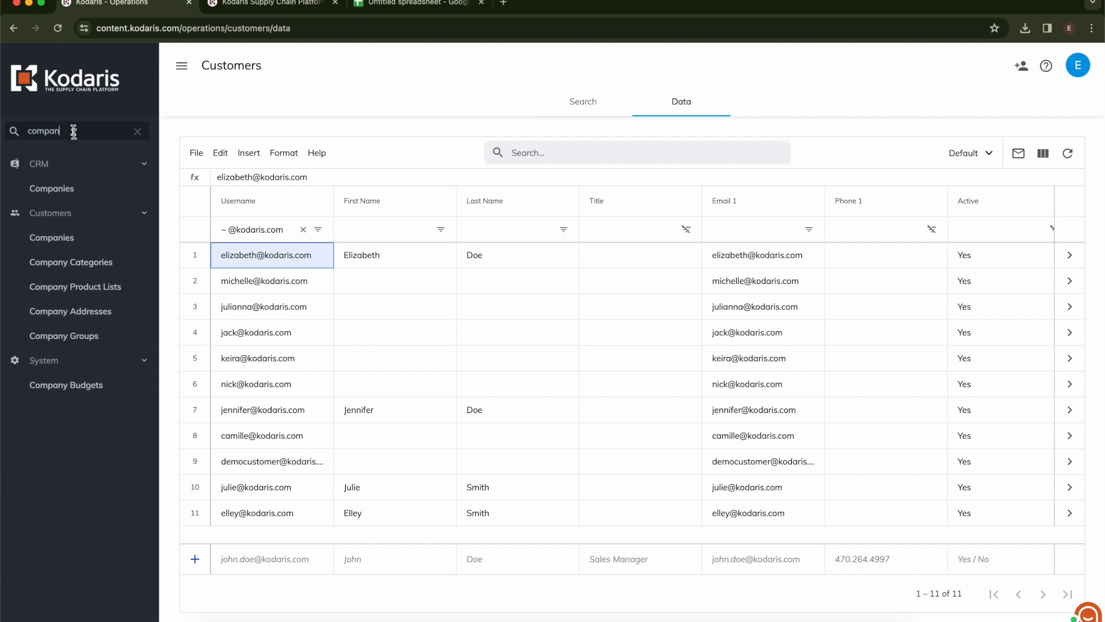
pyautogui.keyDown('super'); pyautogui.click(55, 238); pyautogui.keyUp('super')
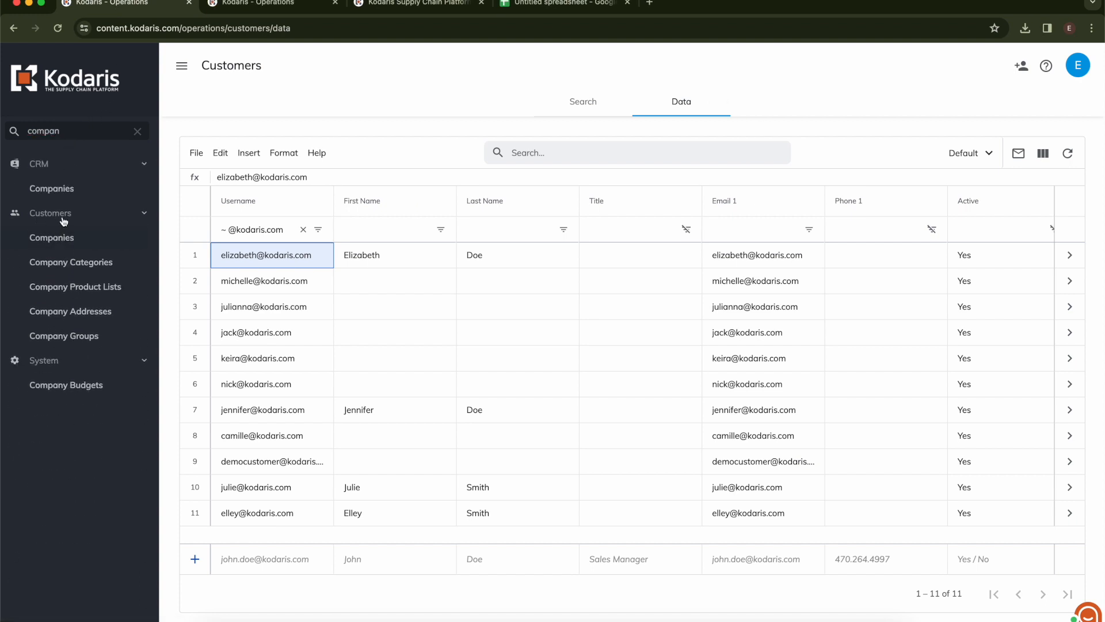
pyautogui.click(236, 12)
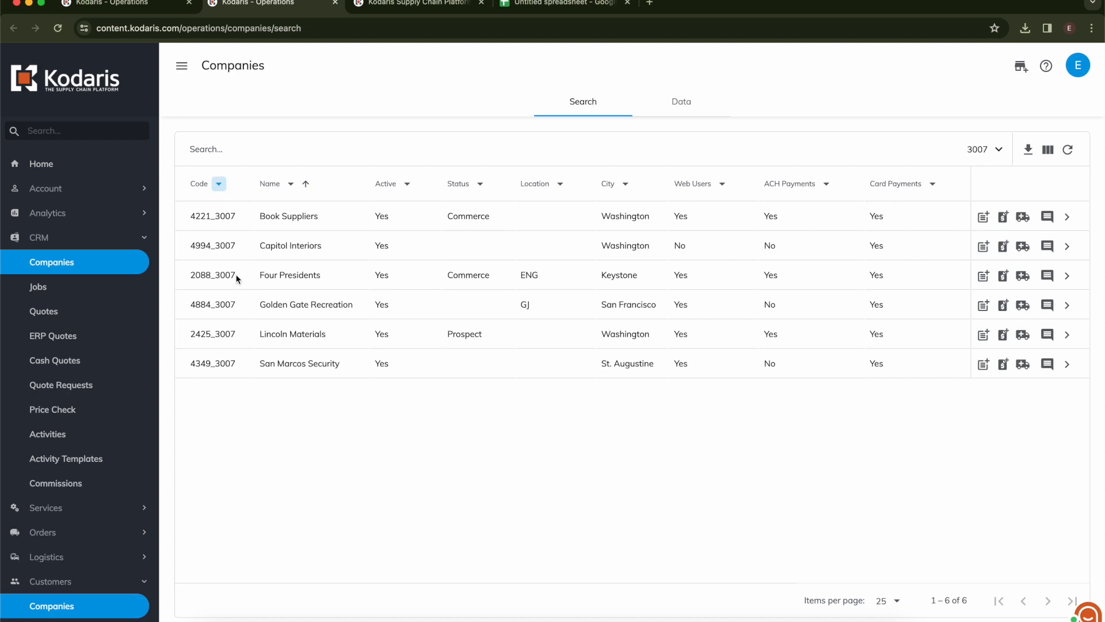
pyautogui.moveTo(242, 280); pyautogui.dragTo(192, 278)
pyautogui.hotkey('ctrl', 'c')
# - Paste 2088_3007 into E2, then copy Book Suppliers' 4221_3007 into E3 and E4
pyautogui.click(527, 6)
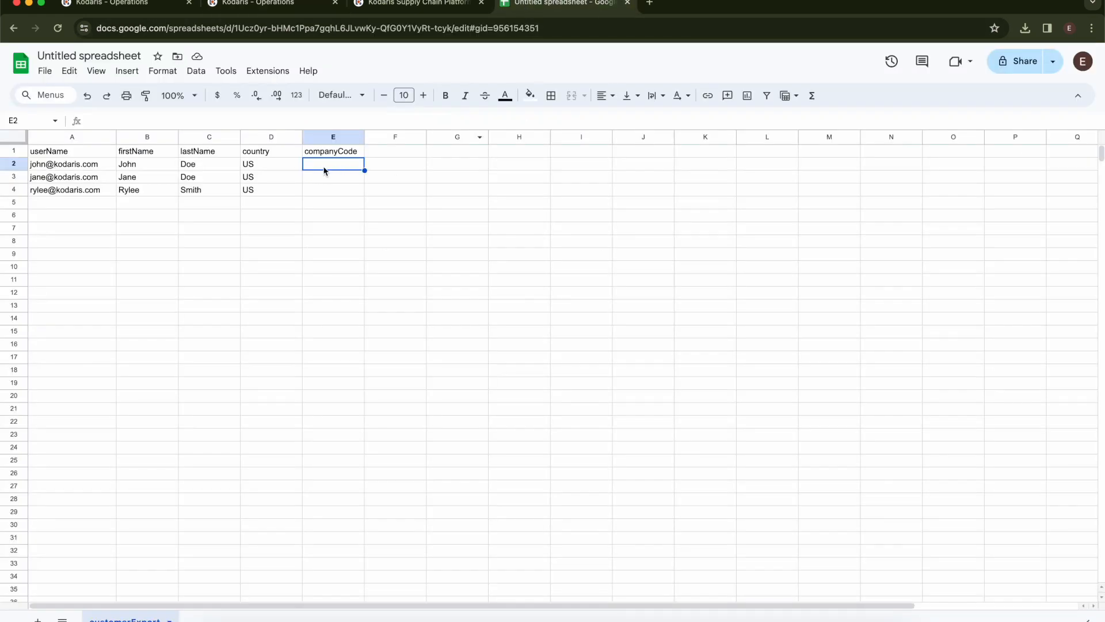
pyautogui.hotkey('ctrl', 'v')
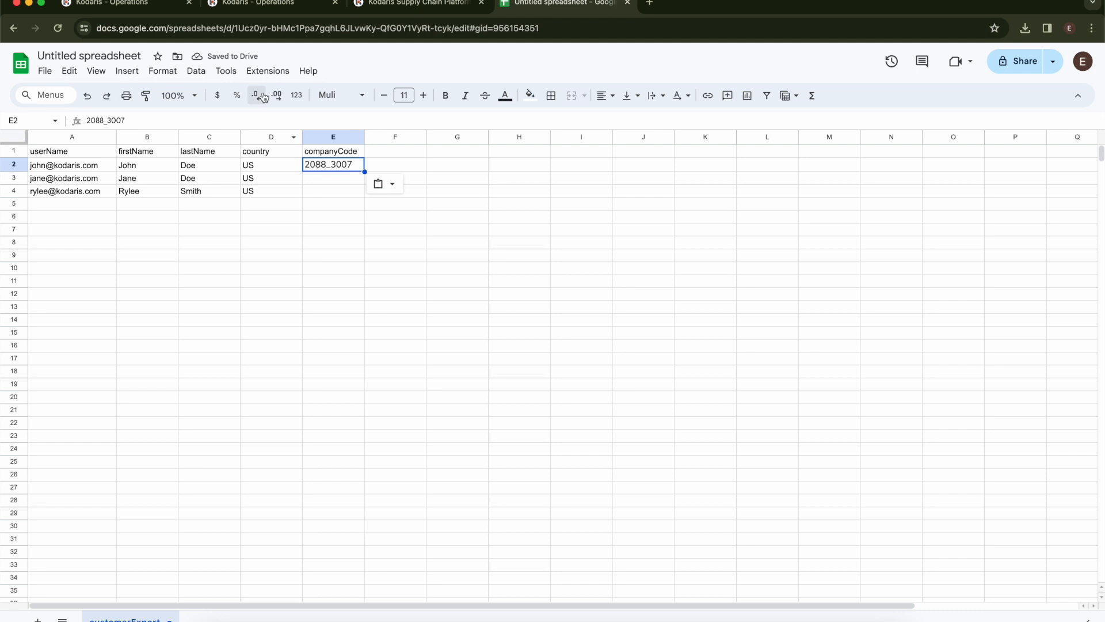
pyautogui.click(256, 3)
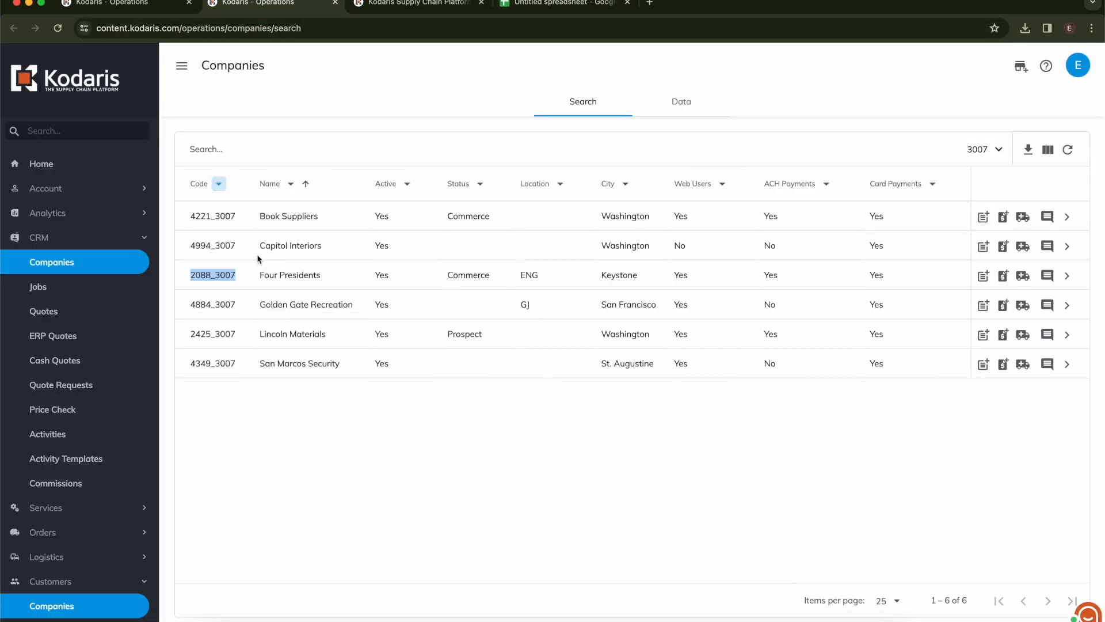
pyautogui.moveTo(236, 216); pyautogui.dragTo(190, 217)
pyautogui.press('super+c')
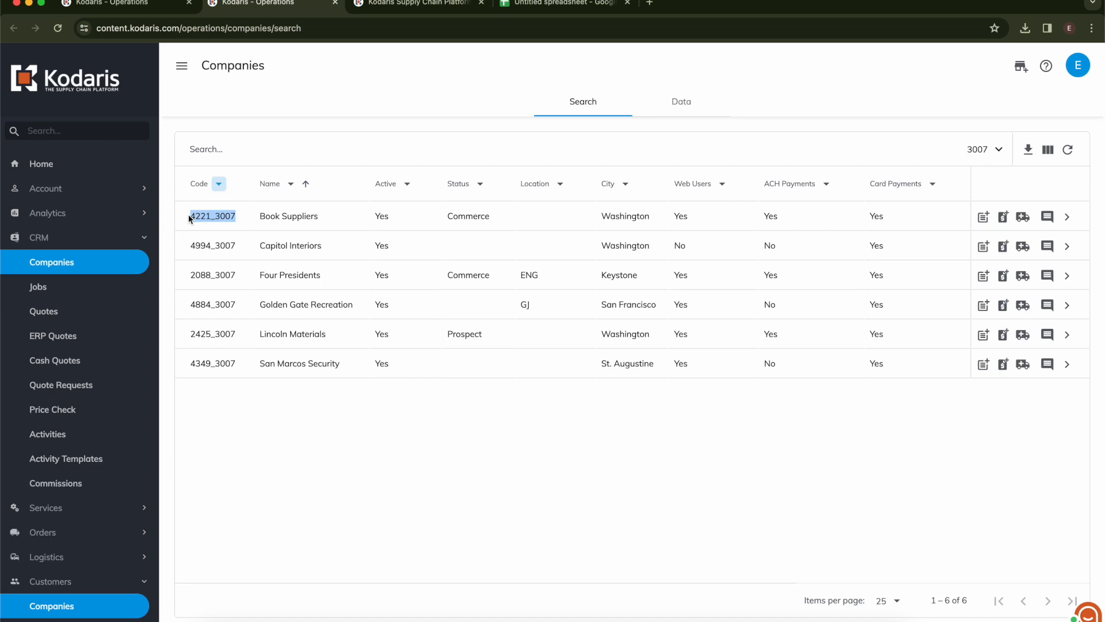
pyautogui.click(553, 7)
pyautogui.click(323, 184)
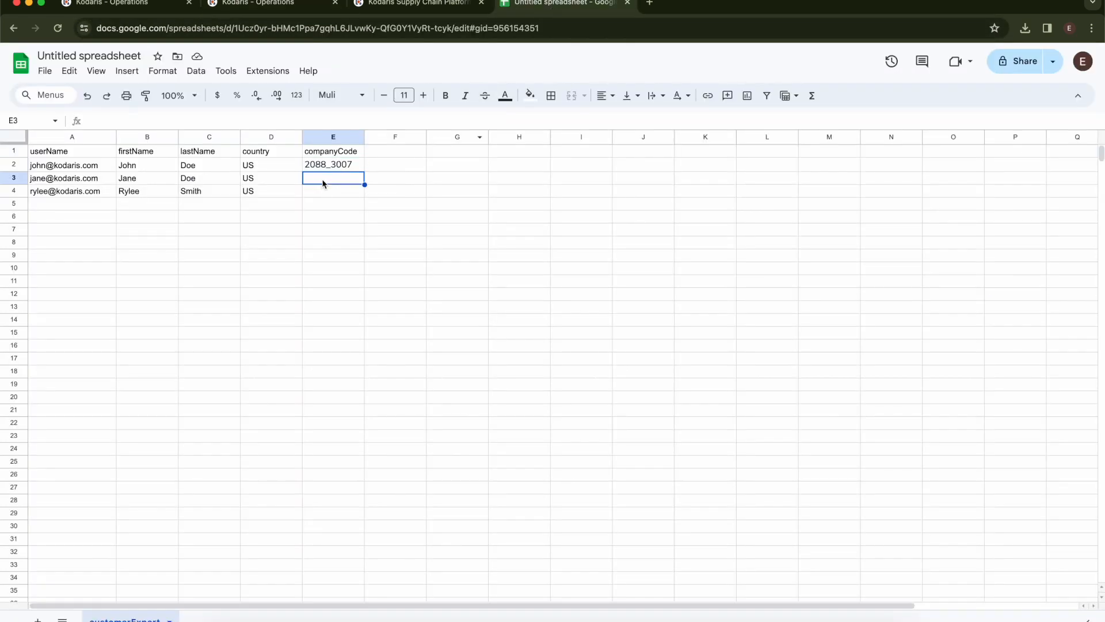
pyautogui.press('super+v')
pyautogui.click(322, 194)
pyautogui.press('super+v')
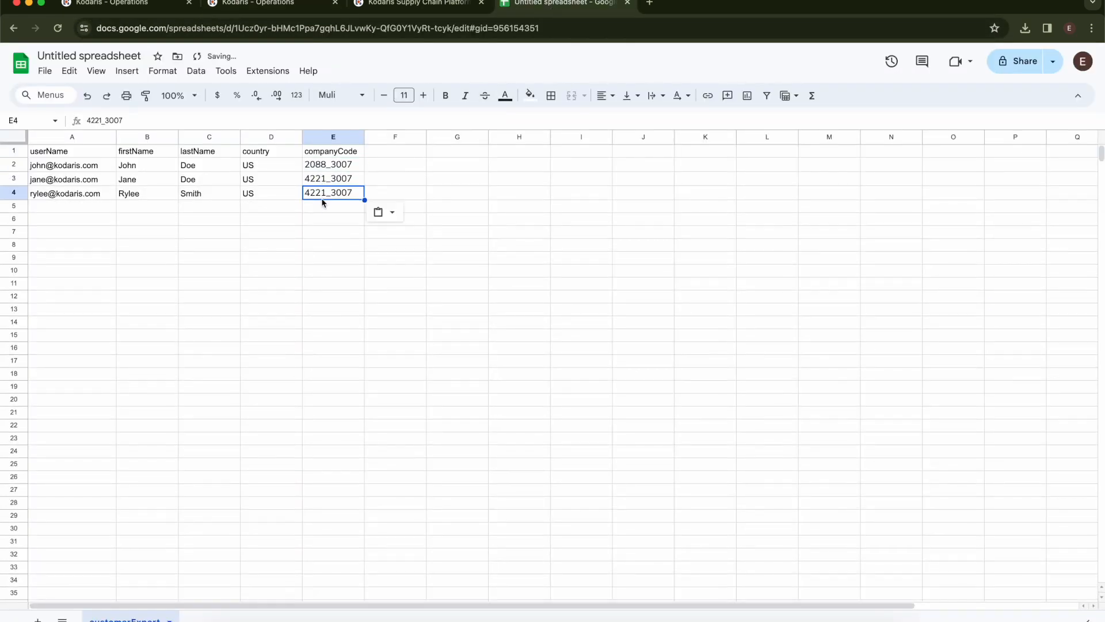
pyautogui.click(326, 207)
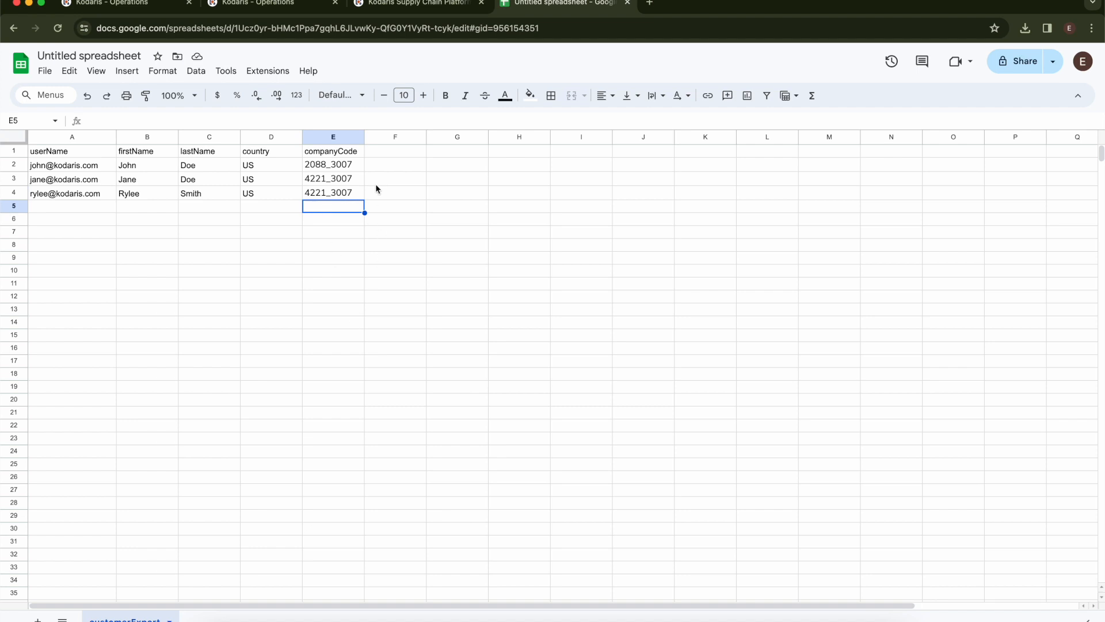
# - Type a 'roles' header into cell F1 and return to the Kodaris Customers tab
pyautogui.click(374, 153)
pyautogui.write('roles')
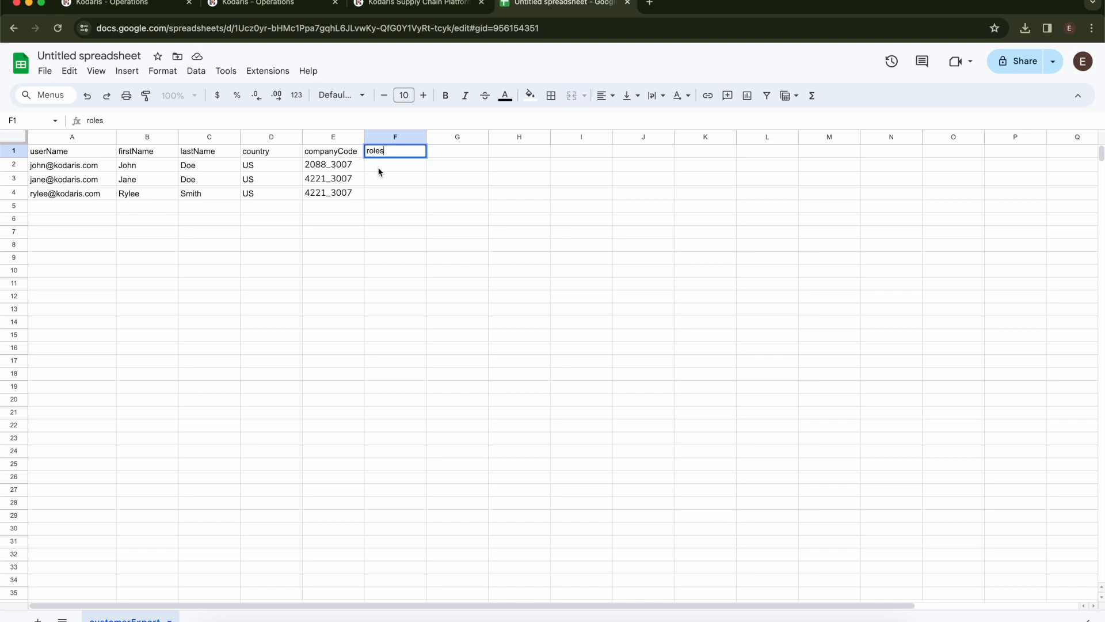
pyautogui.click(378, 170)
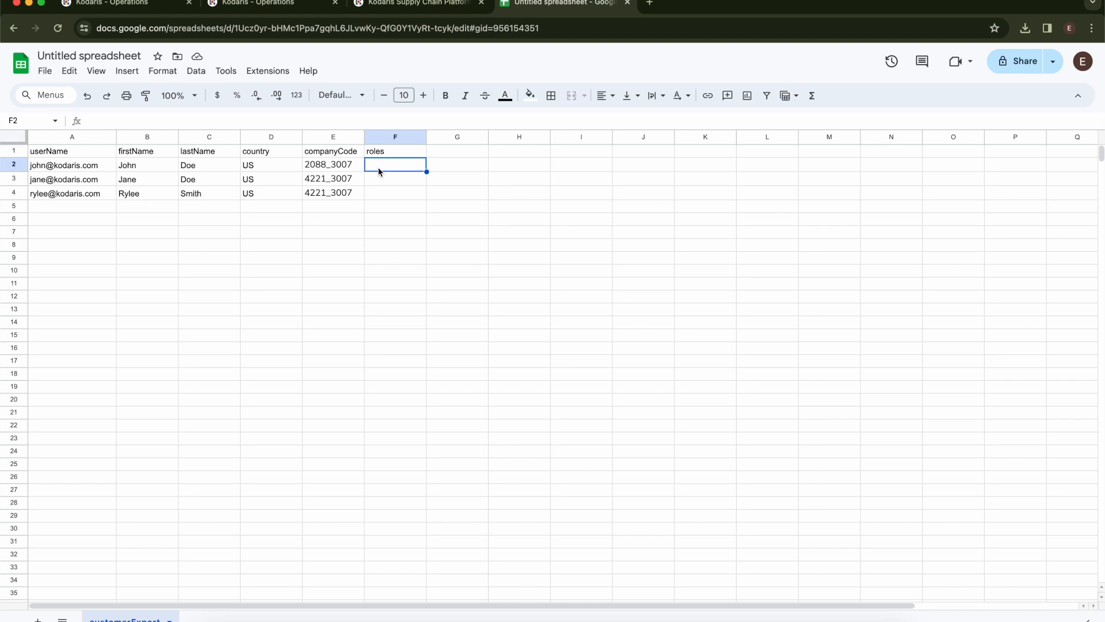
pyautogui.click(109, 4)
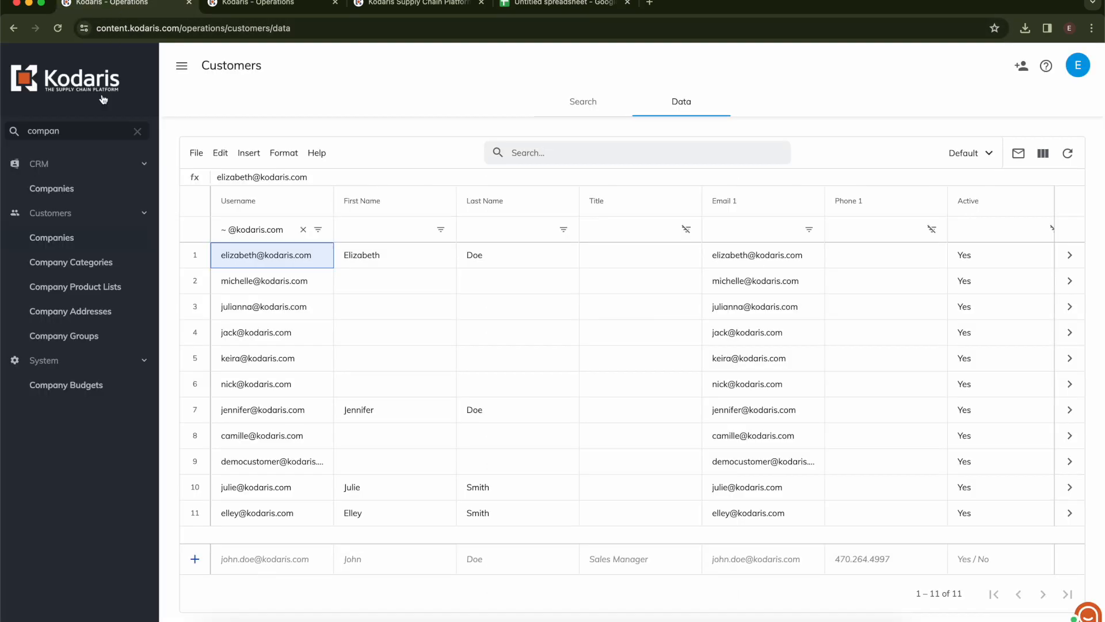
# - Search the sidebar for 'customer' and open Customer Roles in a new tab to review role codes
pyautogui.doubleClick(82, 130)
pyautogui.write('customer')
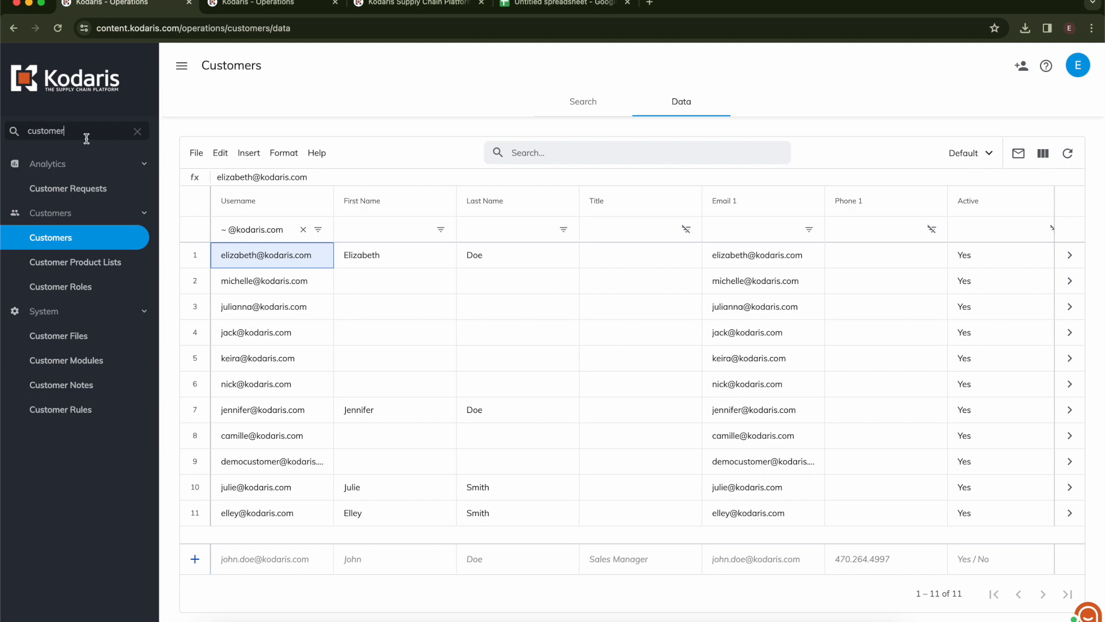
pyautogui.rightClick(72, 287)
pyautogui.click(107, 291)
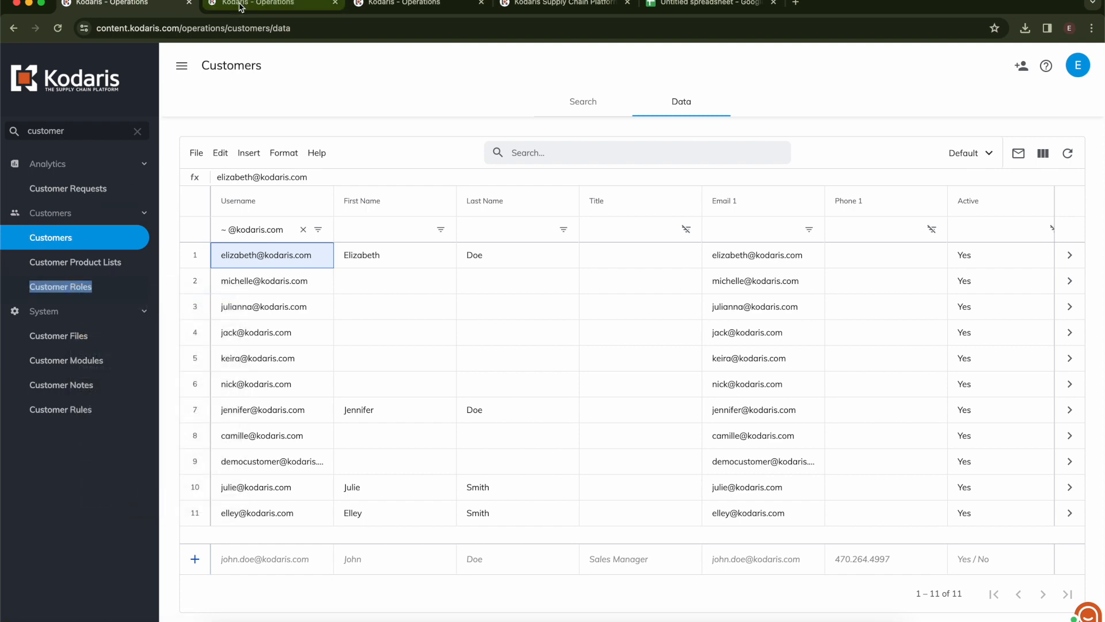
pyautogui.click(237, 6)
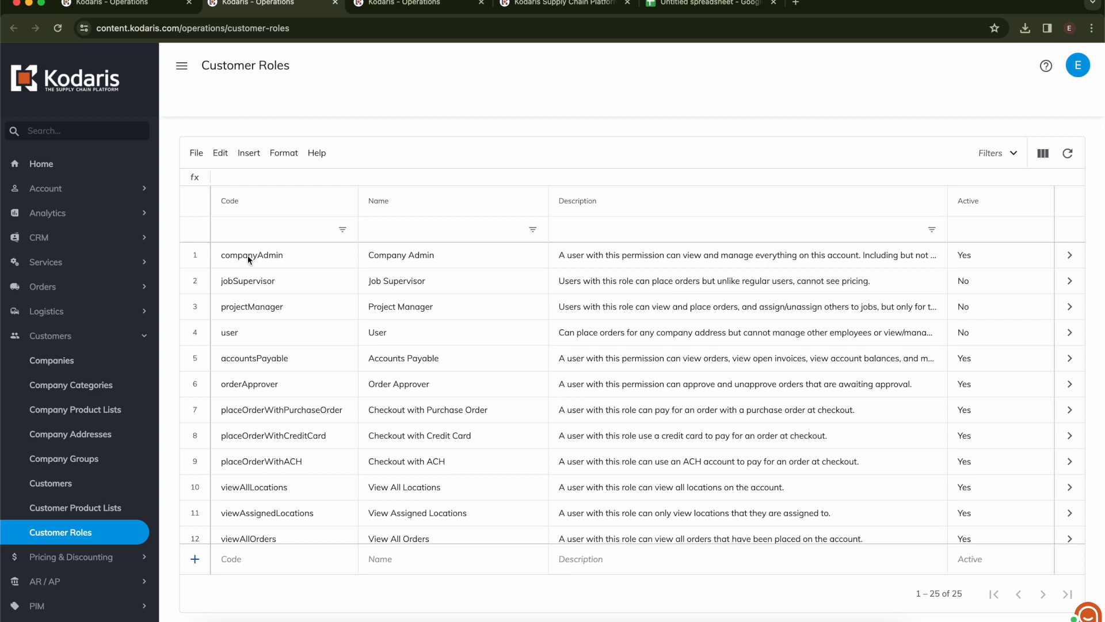
pyautogui.click(703, 3)
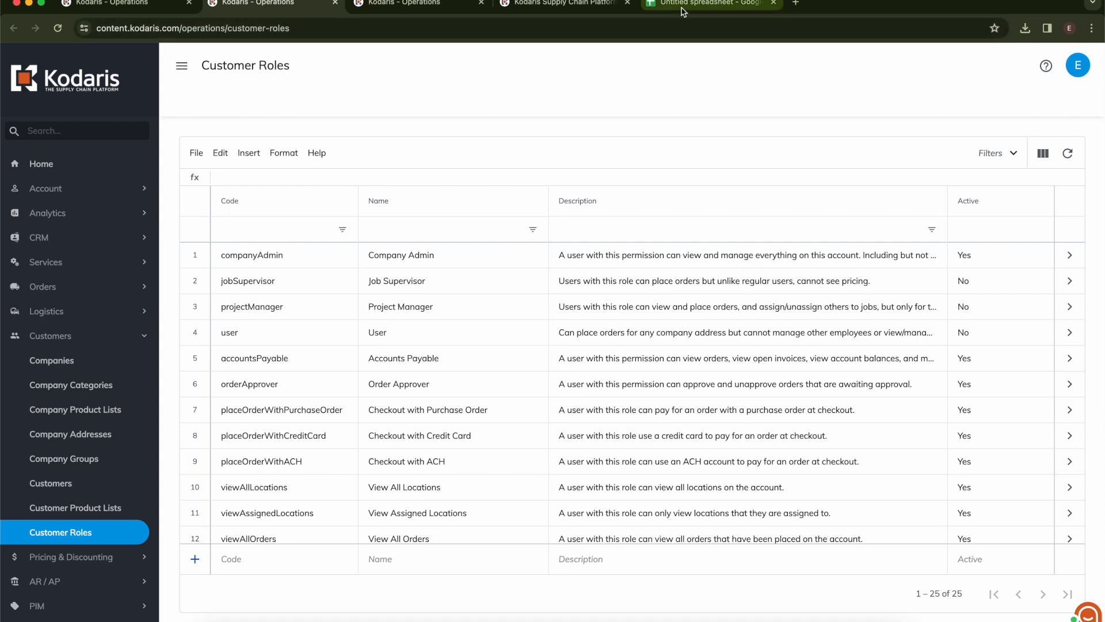
# - Enter companyAdmin for the first customer and companyAdmin,accountsPayable for the second in the roles column
pyautogui.write('companyAdmin')
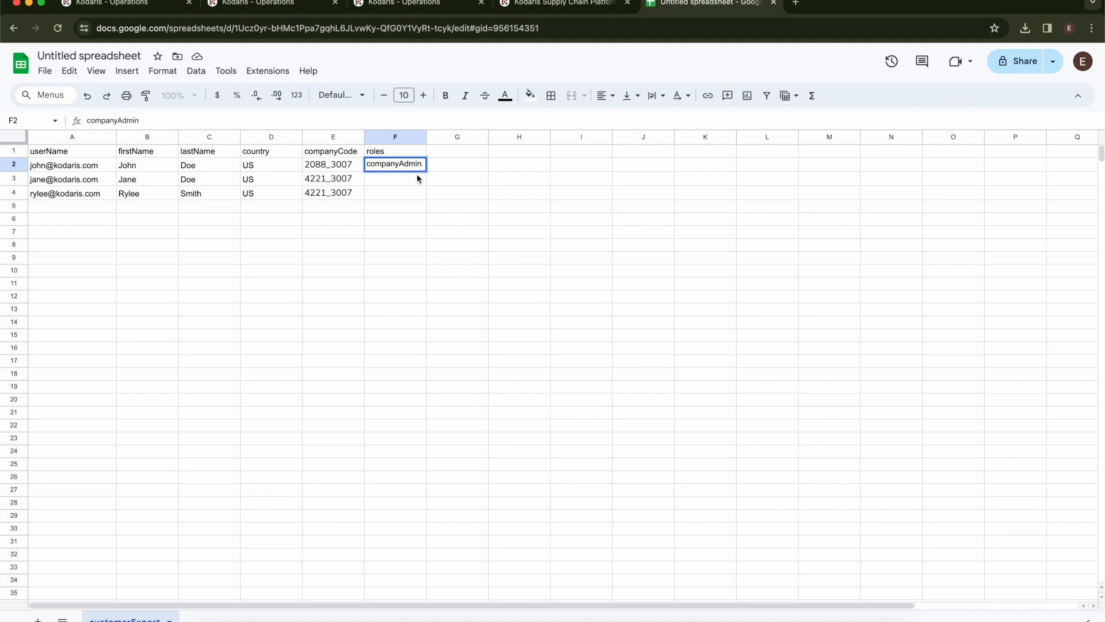
pyautogui.press('Return')
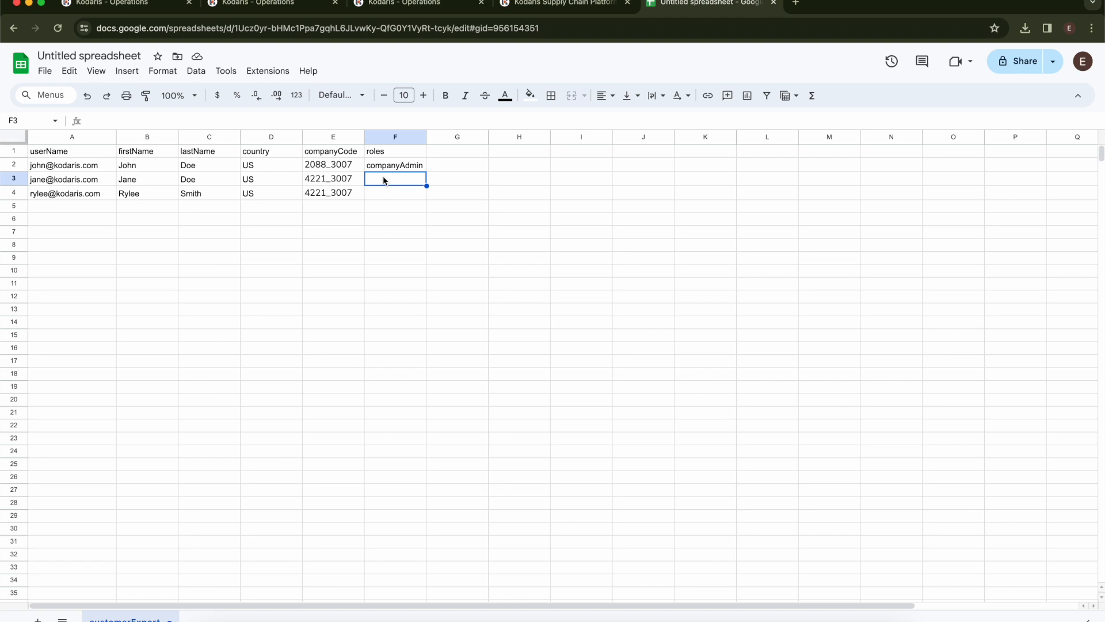
pyautogui.write('companyAdmin')
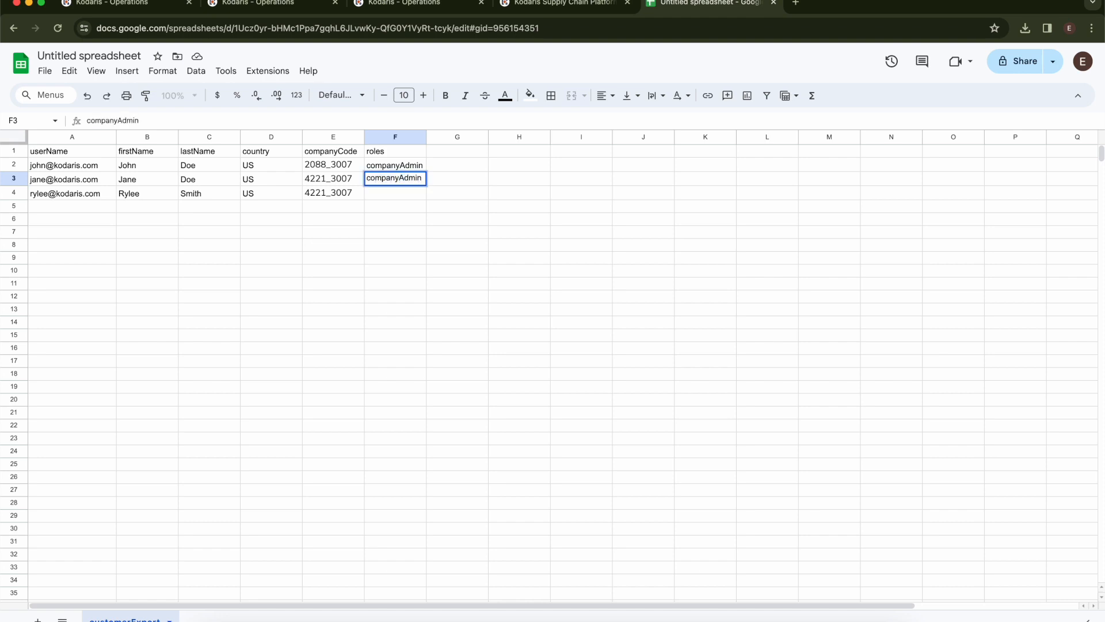
pyautogui.write(',accountsPayable')
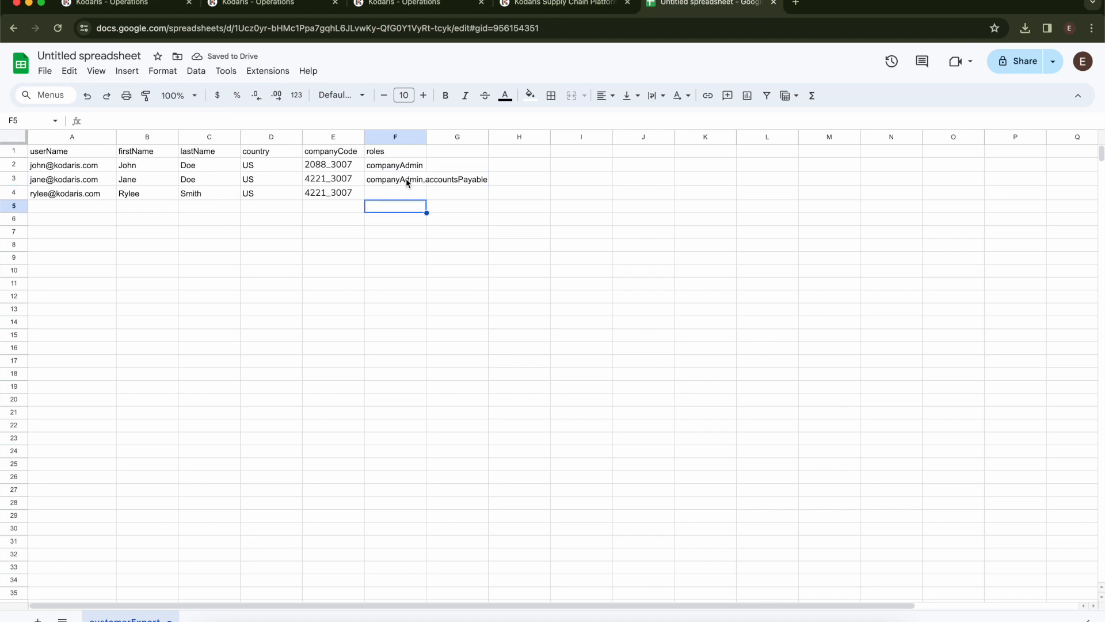
pyautogui.doubleClick(437, 178)
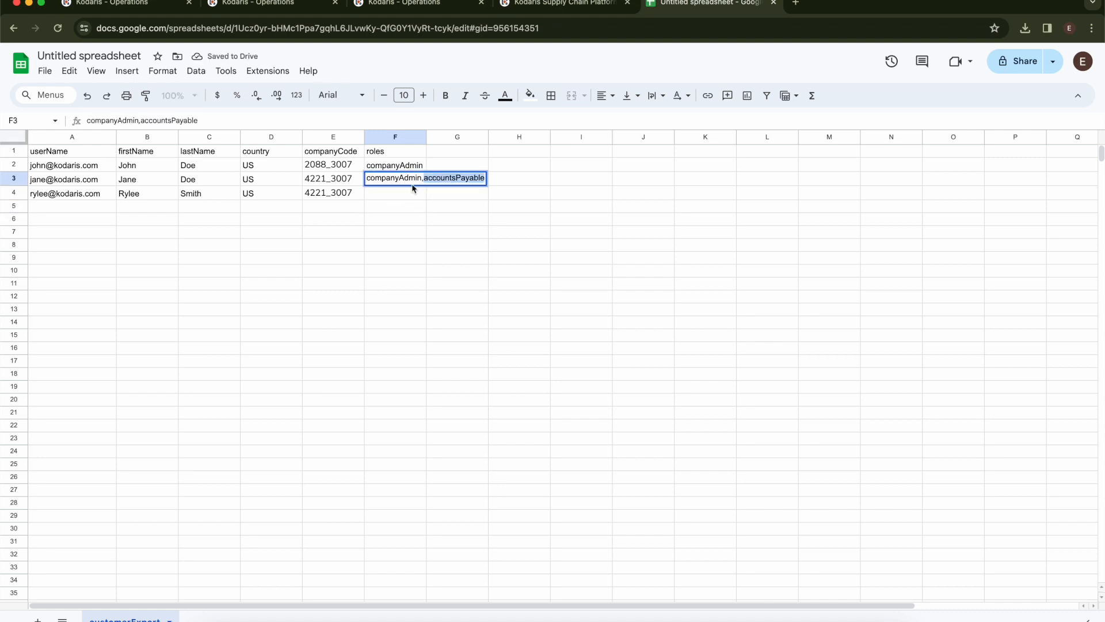
pyautogui.click(412, 190)
# - Filter Customer Roles by code accountsPayable to confirm it exists, then return to the sheet
pyautogui.click(259, 4)
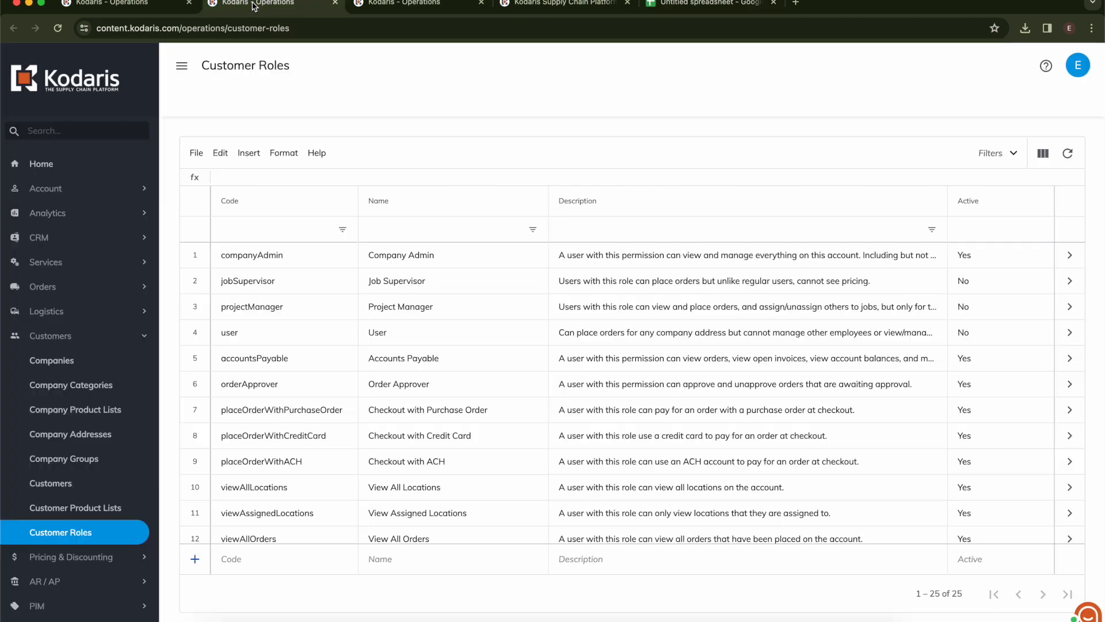
pyautogui.click(245, 227)
pyautogui.write('accountsPayable')
pyautogui.press('Return')
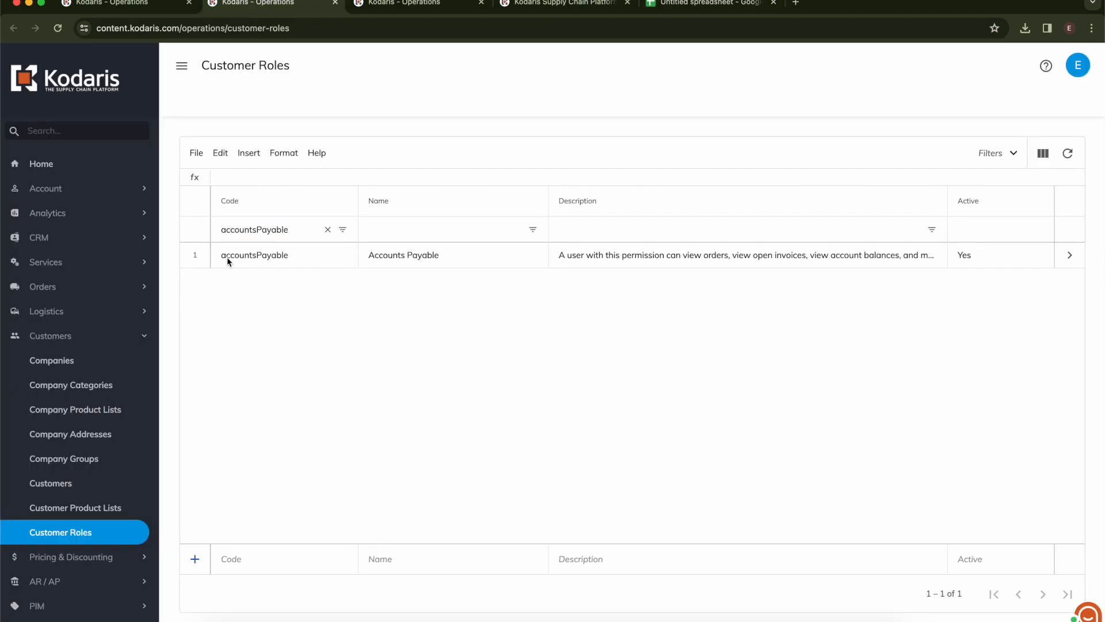
pyautogui.click(225, 258)
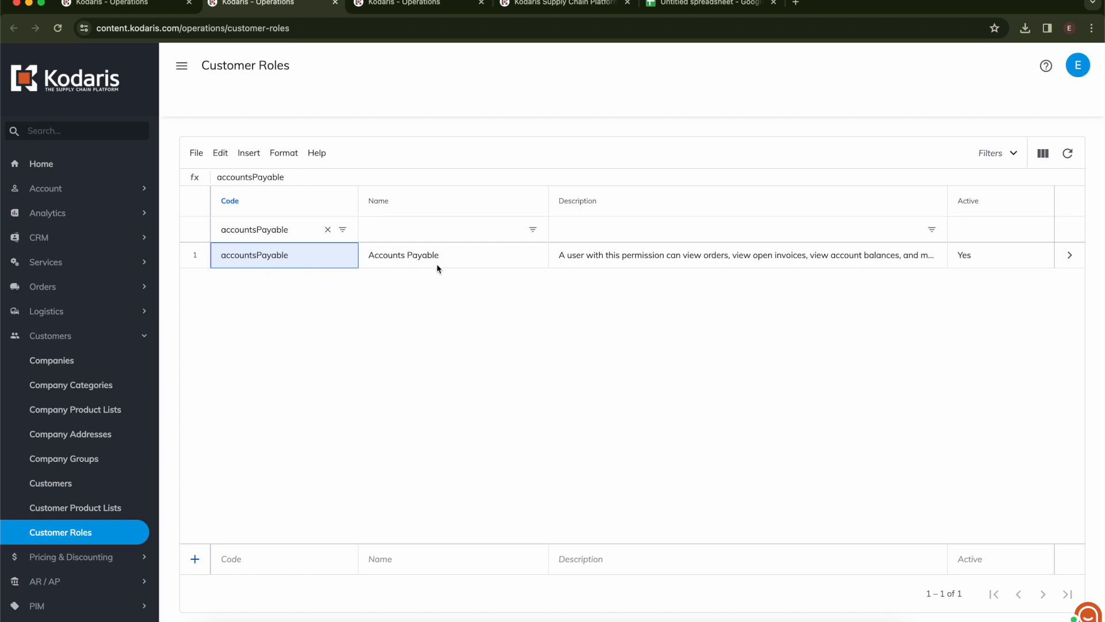
pyautogui.click(686, 4)
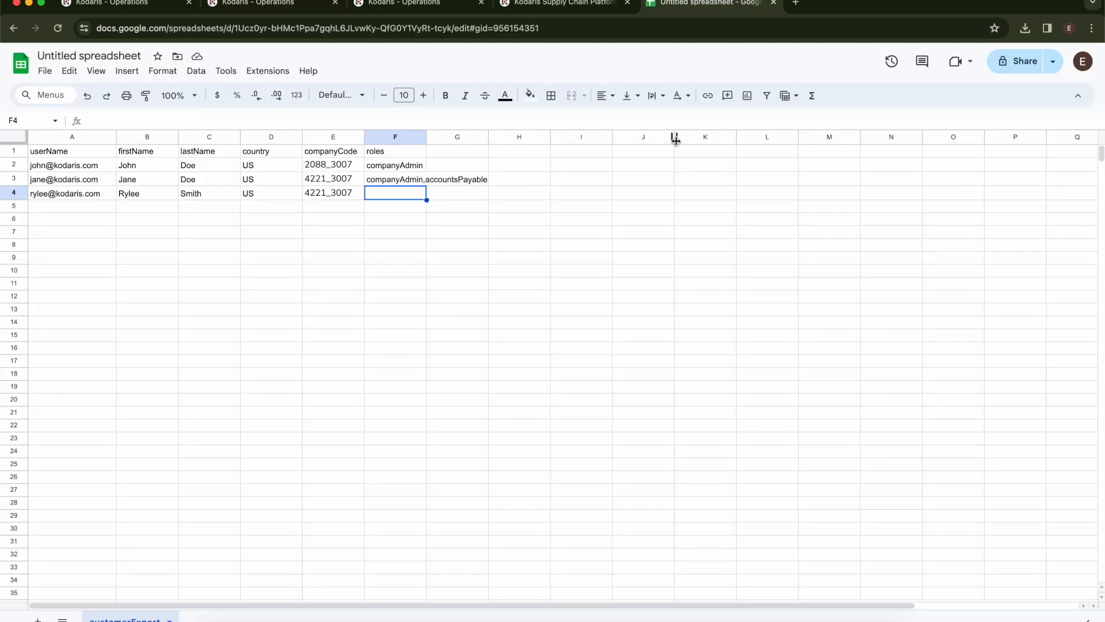
# - Copy the companyAdmin,accountsPayable roles from F3 into F4 for the third customer
pyautogui.click(383, 182)
pyautogui.hotkey('ctrl', 'c')
pyautogui.click(381, 190)
pyautogui.hotkey('ctrl', 'v')
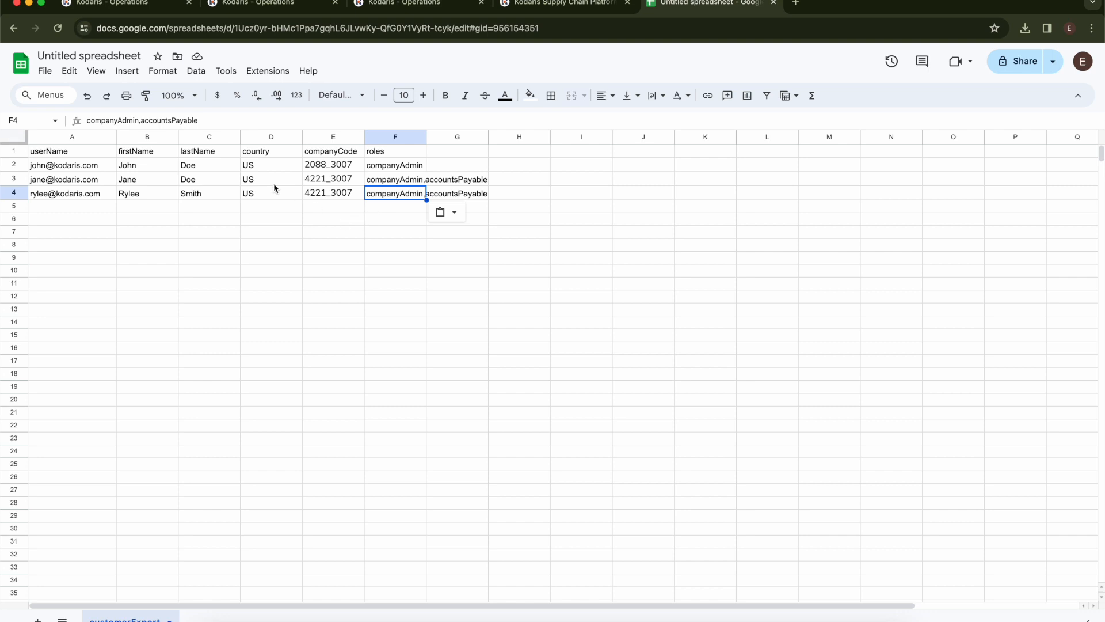
# - Rename the spreadsheet to 'customerImport'
pyautogui.click(89, 56)
pyautogui.write('customerImport')
pyautogui.press('Return')
# - Download the sheet as a Comma Separated Values (.csv) file and return to the Kodaris Customers grid
pyautogui.click(46, 73)
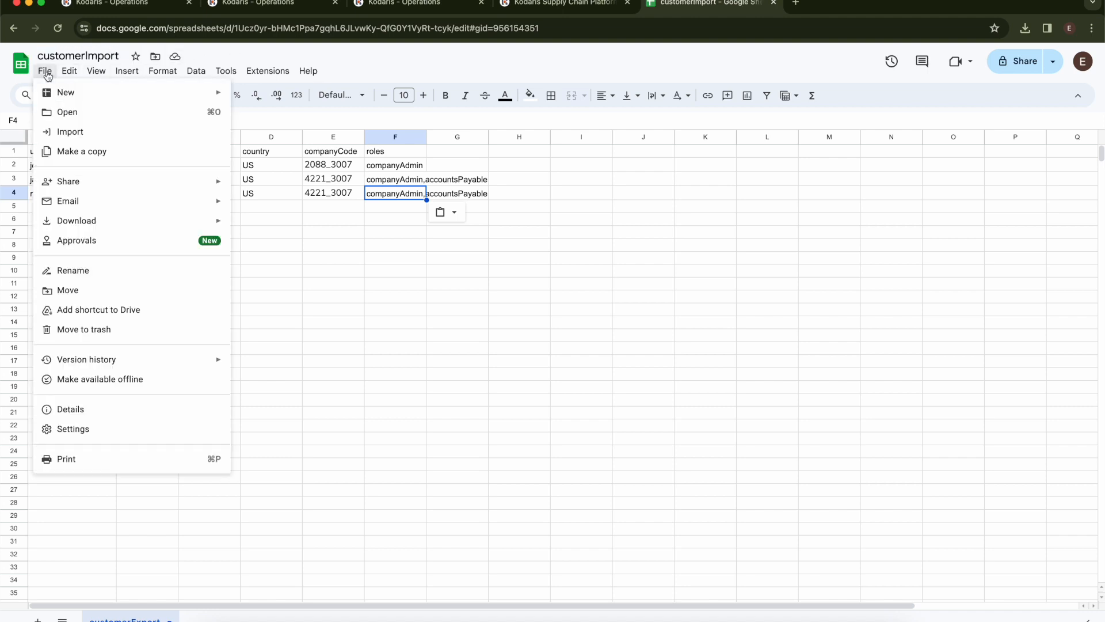
pyautogui.moveTo(78, 204)
pyautogui.click(298, 305)
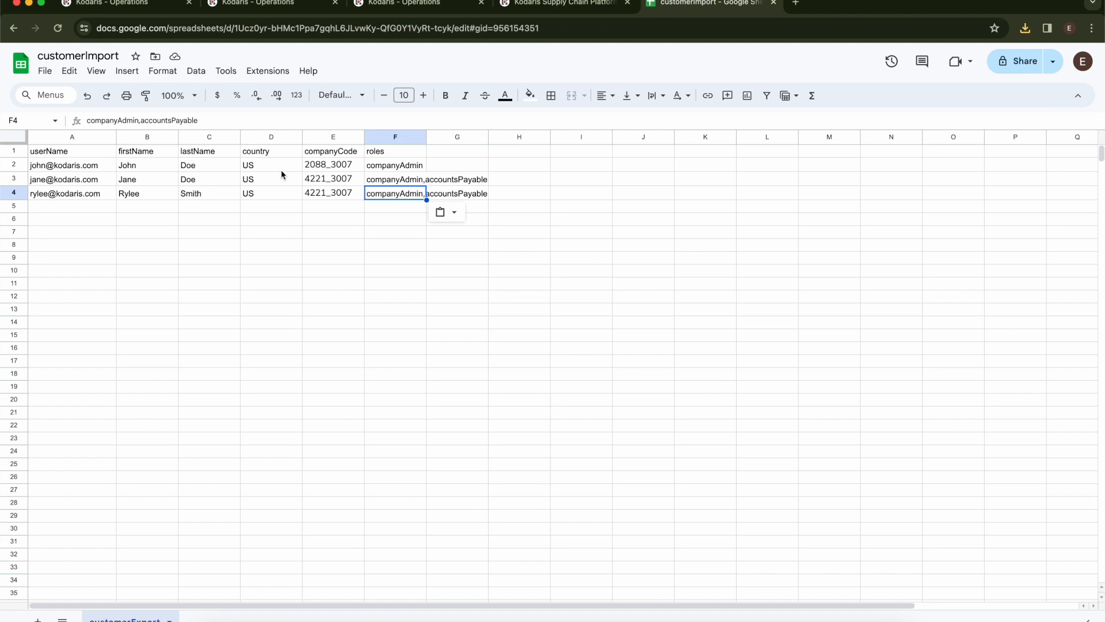
pyautogui.click(145, 8)
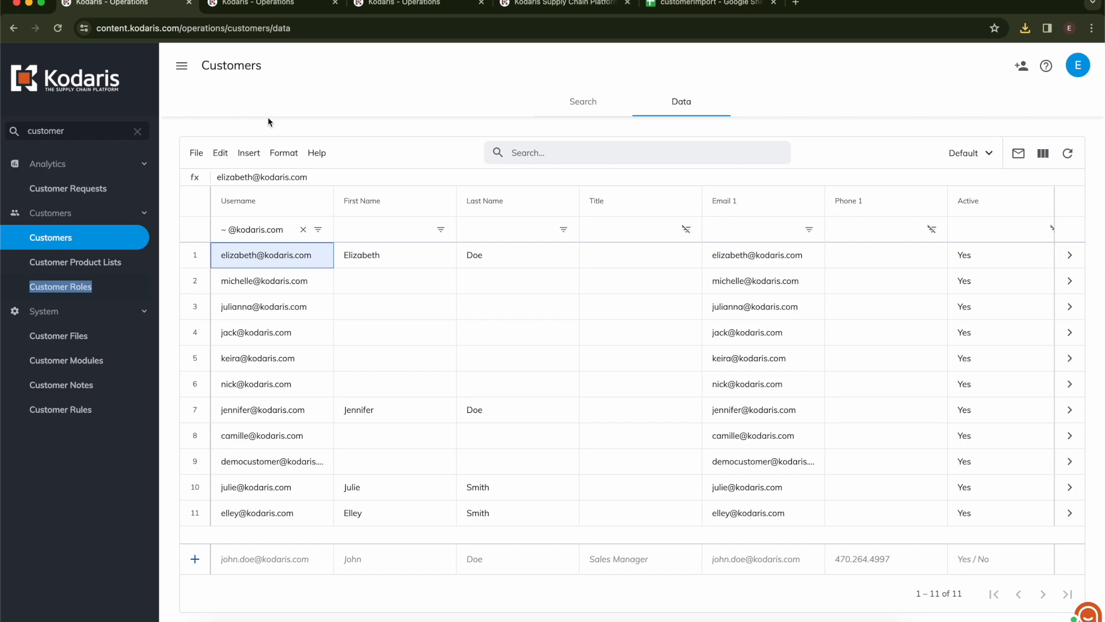
# - Start a Create Only customer import from the Customers grid's import menu
pyautogui.click(196, 153)
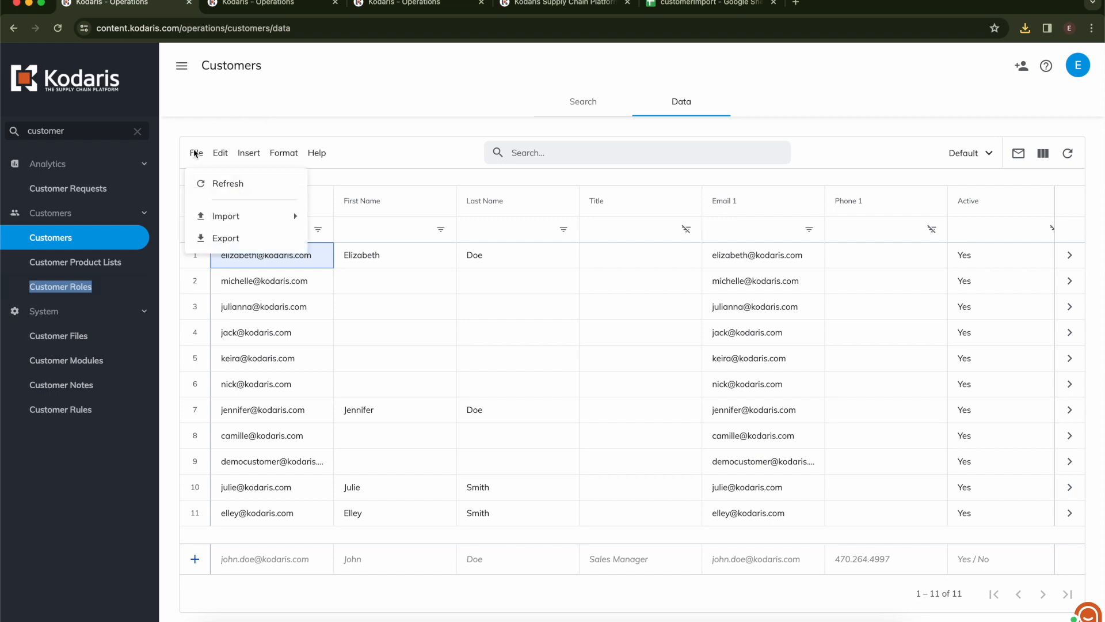
pyautogui.moveTo(231, 221)
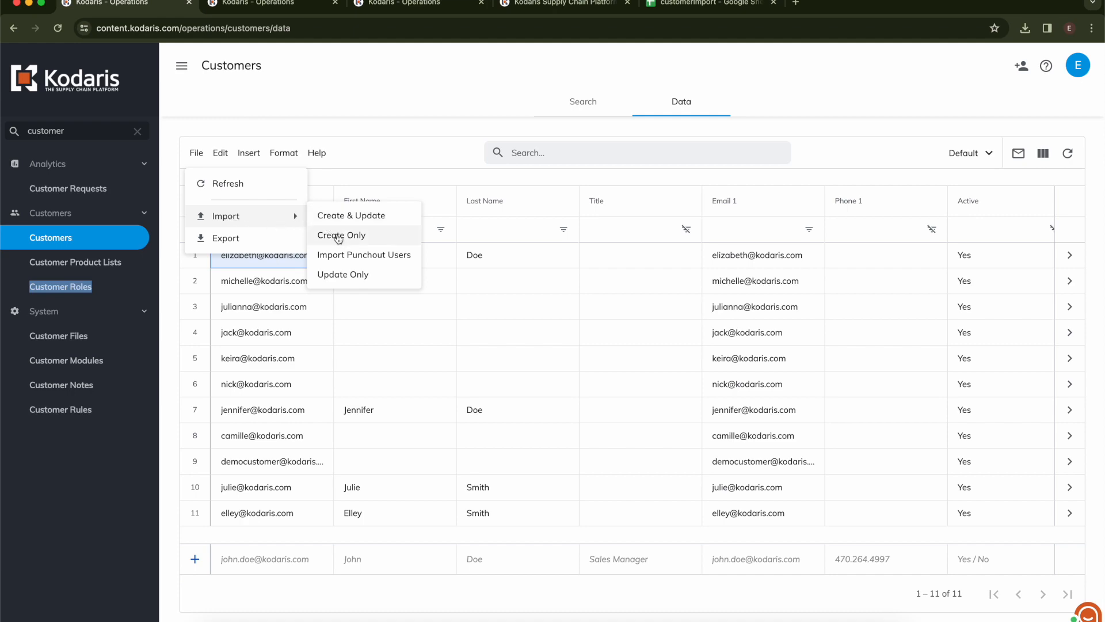
pyautogui.click(338, 236)
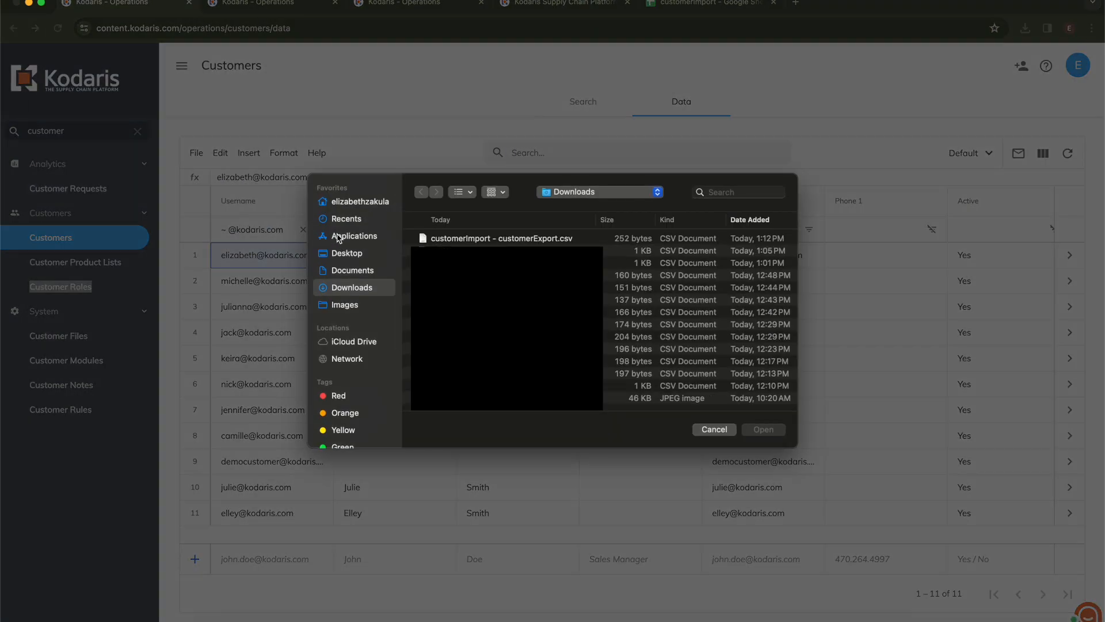
# - Upload customerImport - customerExport.csv for the Create Only import
pyautogui.click(477, 240)
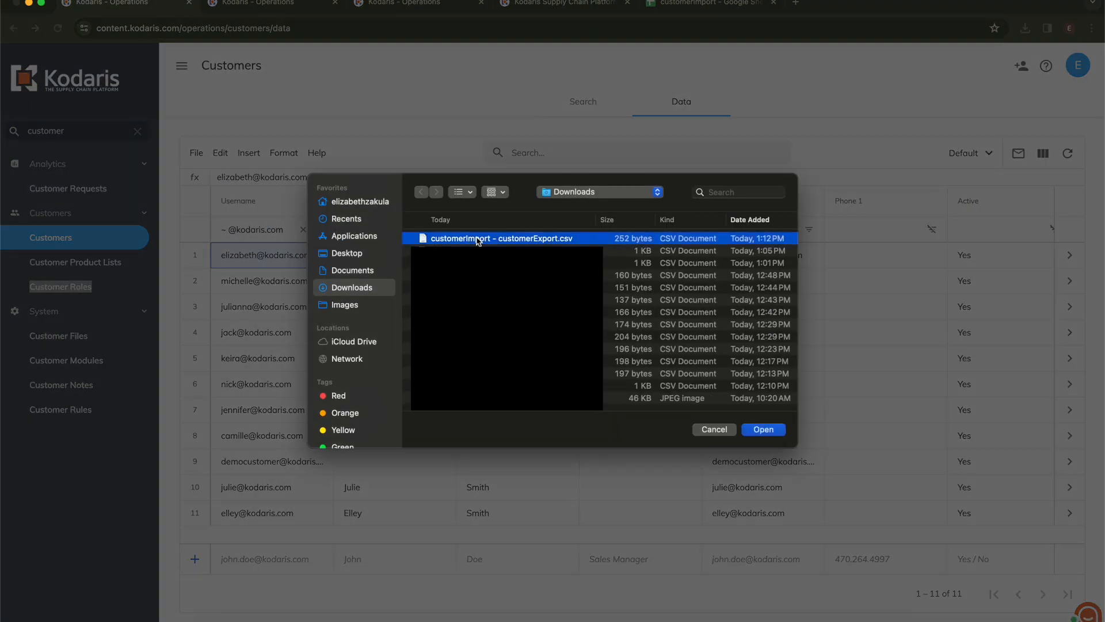
pyautogui.click(764, 430)
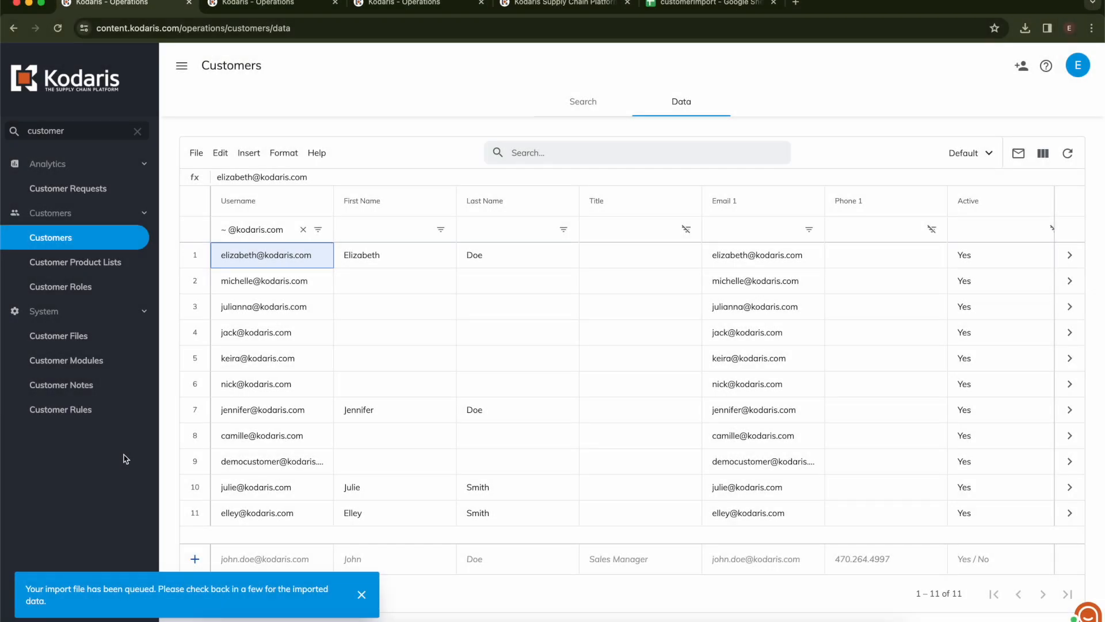
# - Refresh the Customers grid to 14 customers and open the newest customer's details in a new tab
pyautogui.click(1074, 156)
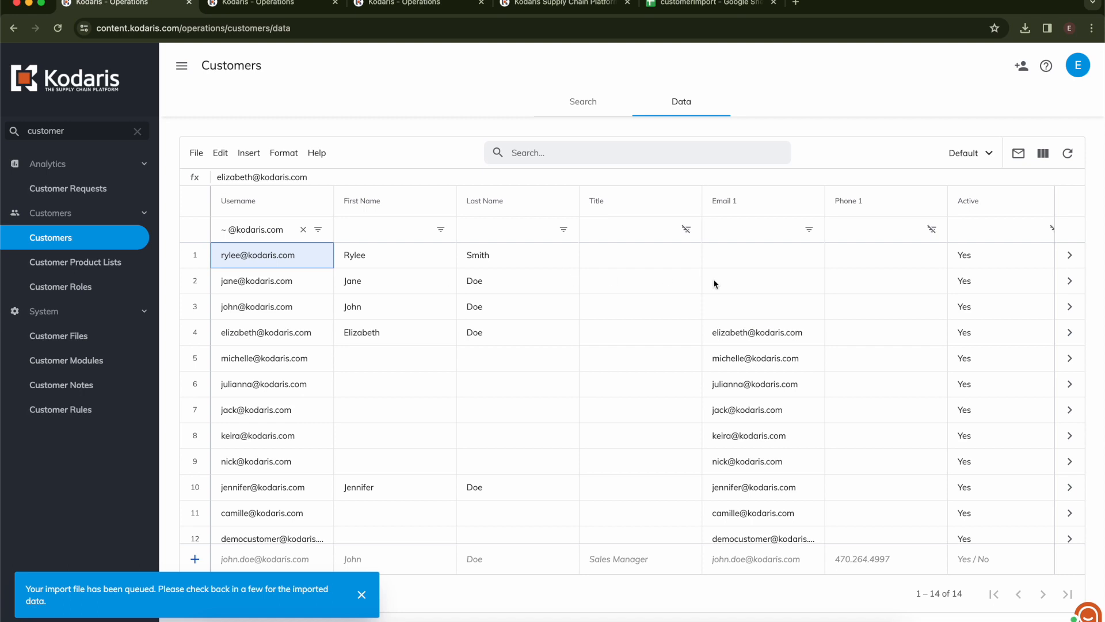
pyautogui.rightClick(1065, 257)
pyautogui.click(1062, 262)
pyautogui.click(259, 3)
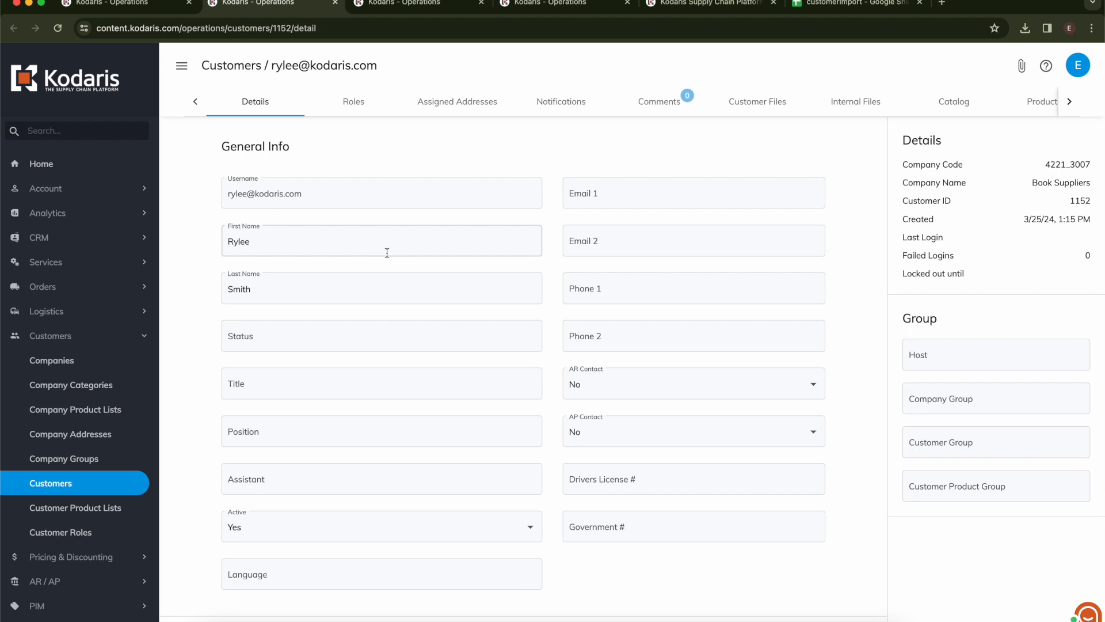
# - Check the newest customer's accountsPayable and companyAdmin roles, then open customer 2088_3007's Roles tab
pyautogui.click(362, 114)
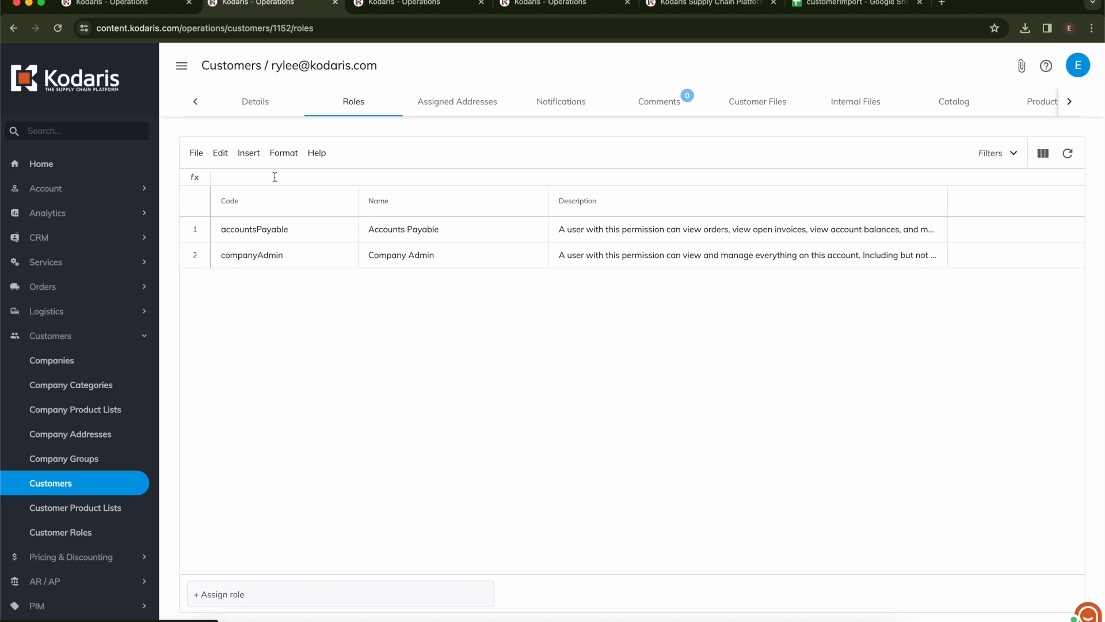
pyautogui.click(136, 3)
pyautogui.click(259, 298)
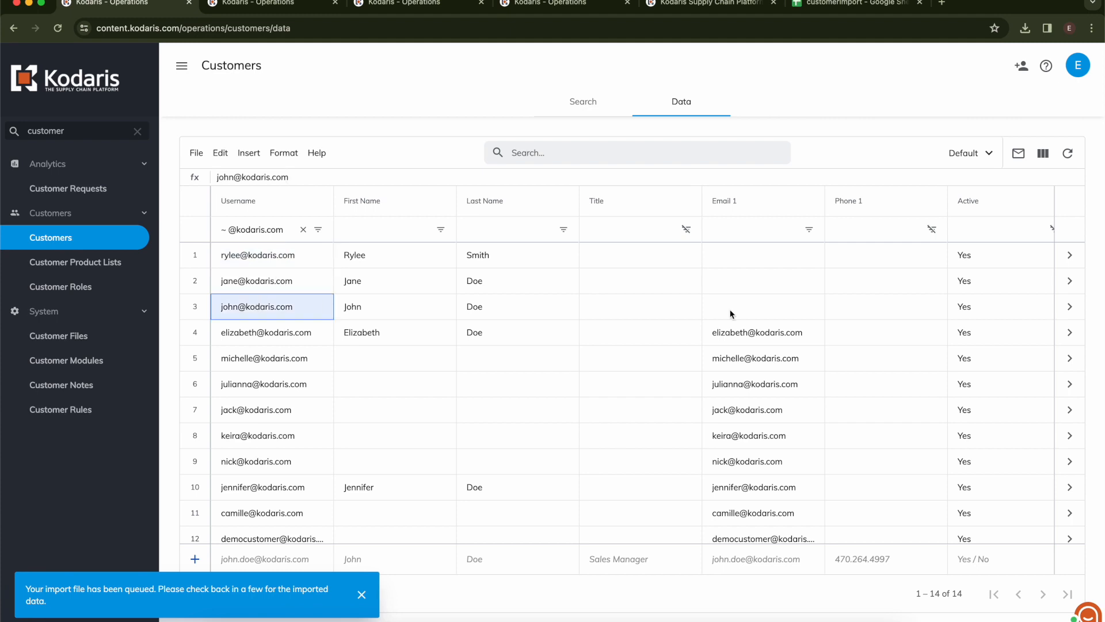
pyautogui.rightClick(1069, 306)
pyautogui.click(1049, 315)
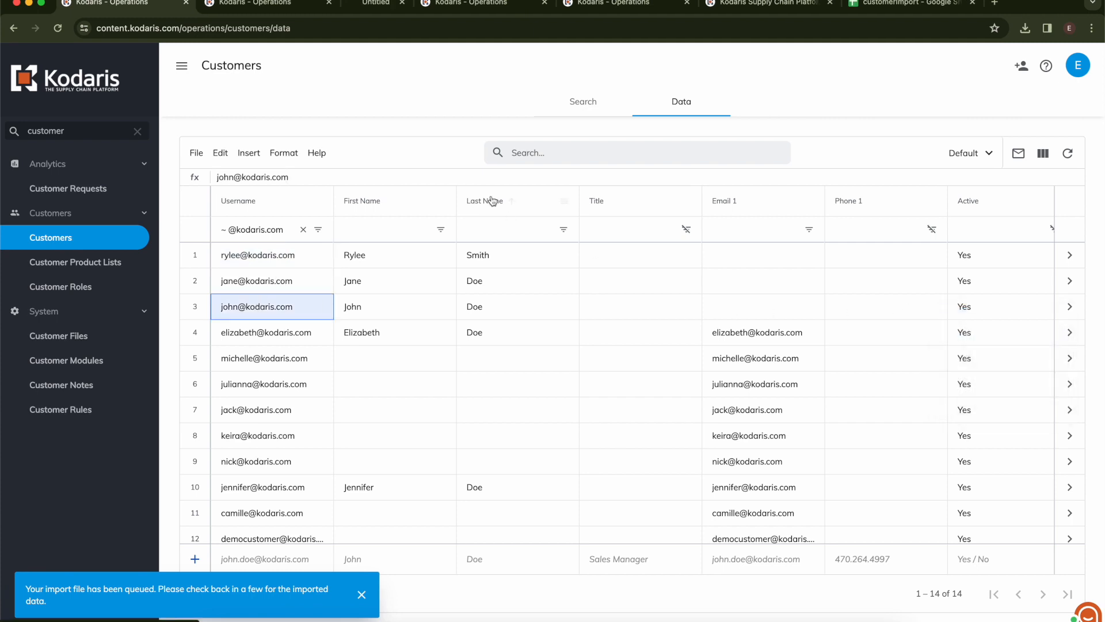
pyautogui.click(397, 3)
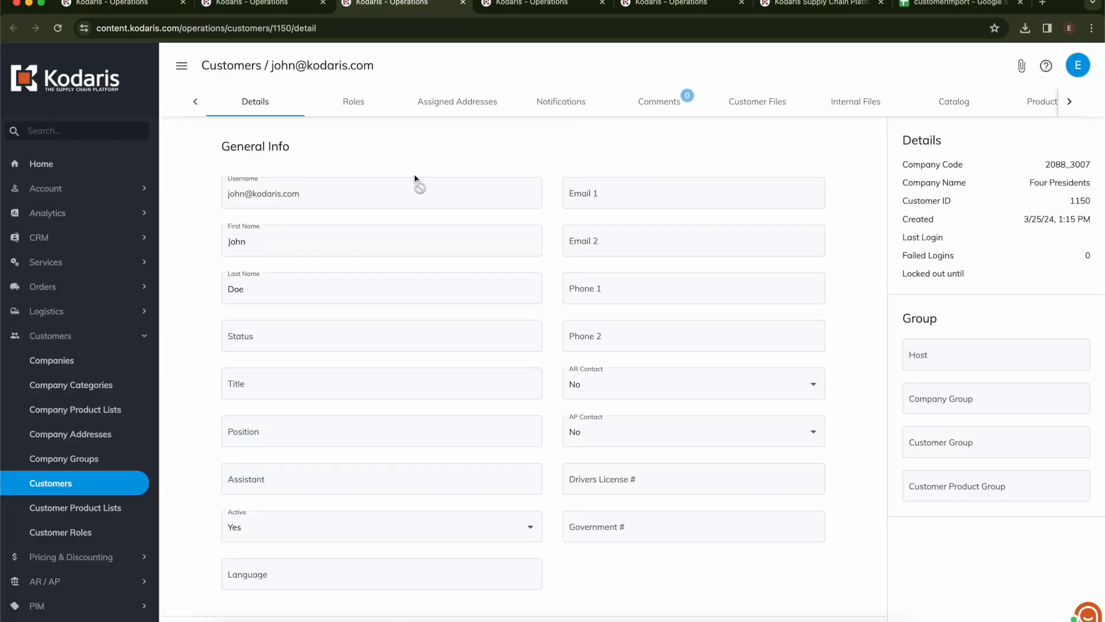
pyautogui.click(352, 105)
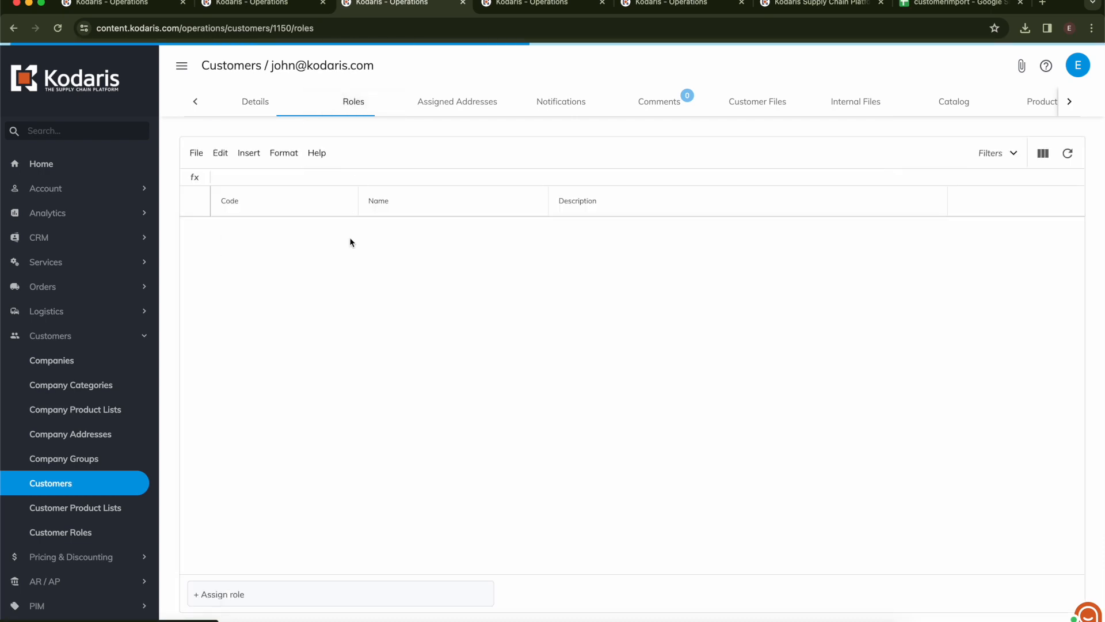